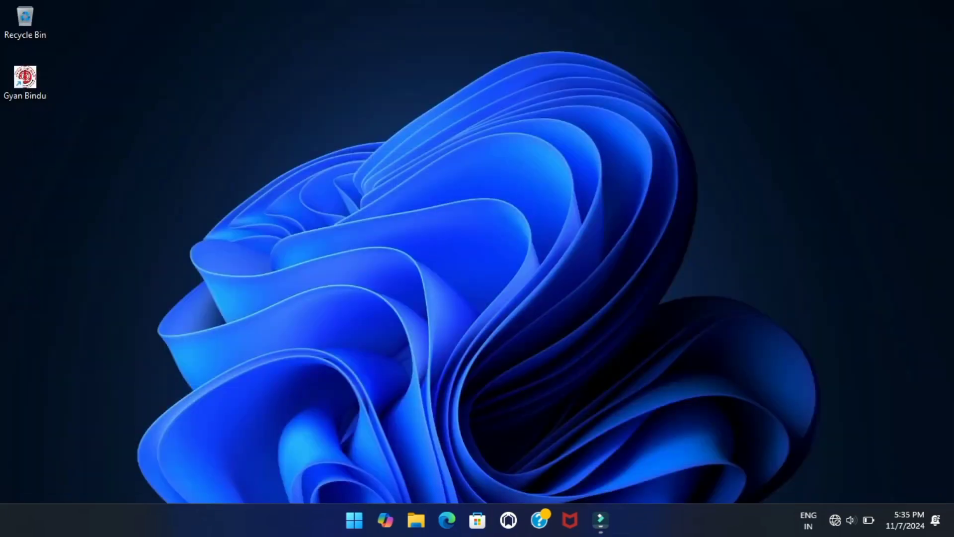
Launch Microsoft Excel with the Windows Run command "excel".
key(super+r)
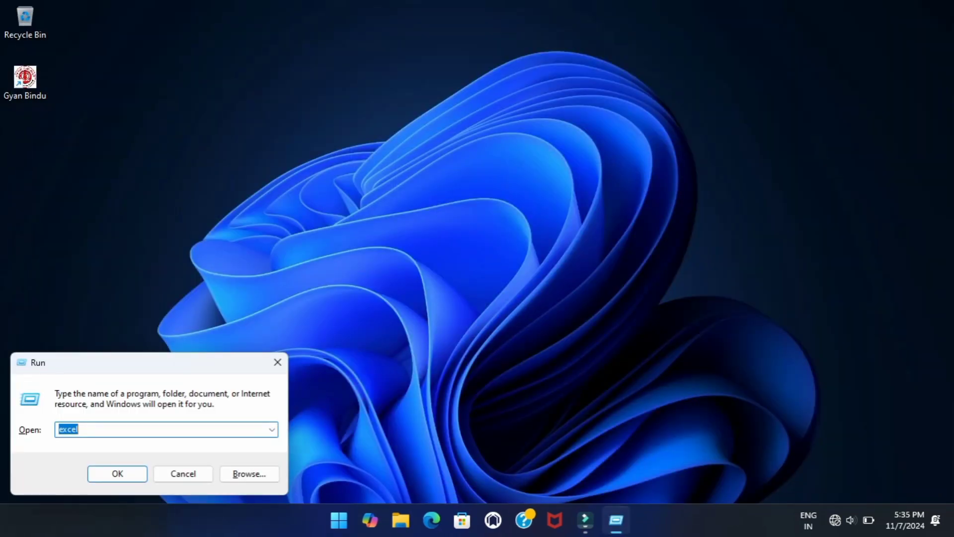
text(excel)
key(Return)
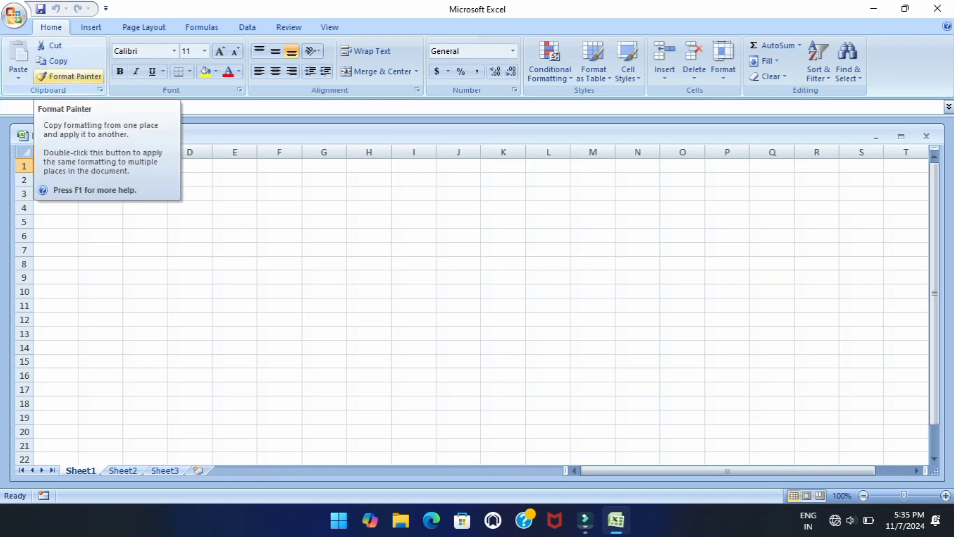
Enter a sample first name in cell A1 and another in cell A2.
click(145, 207)
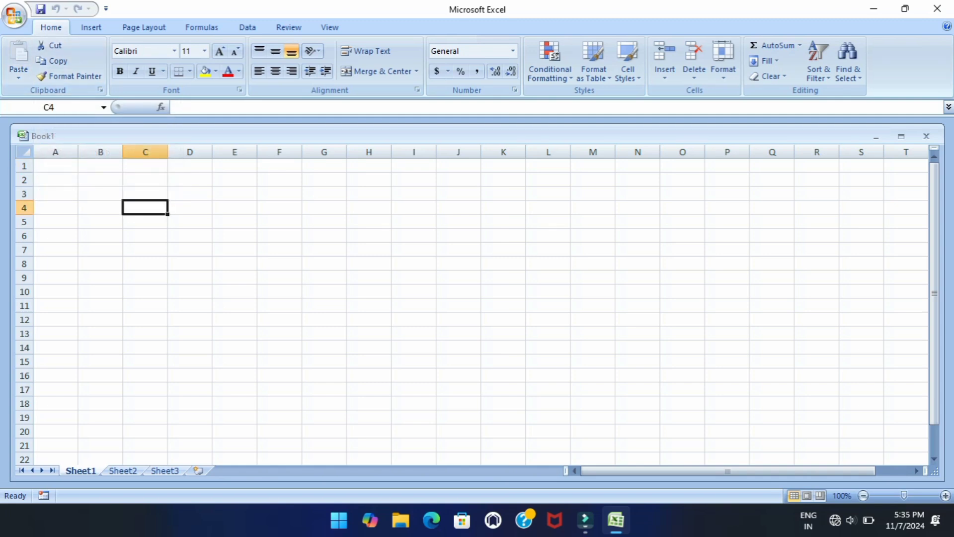
click(56, 166)
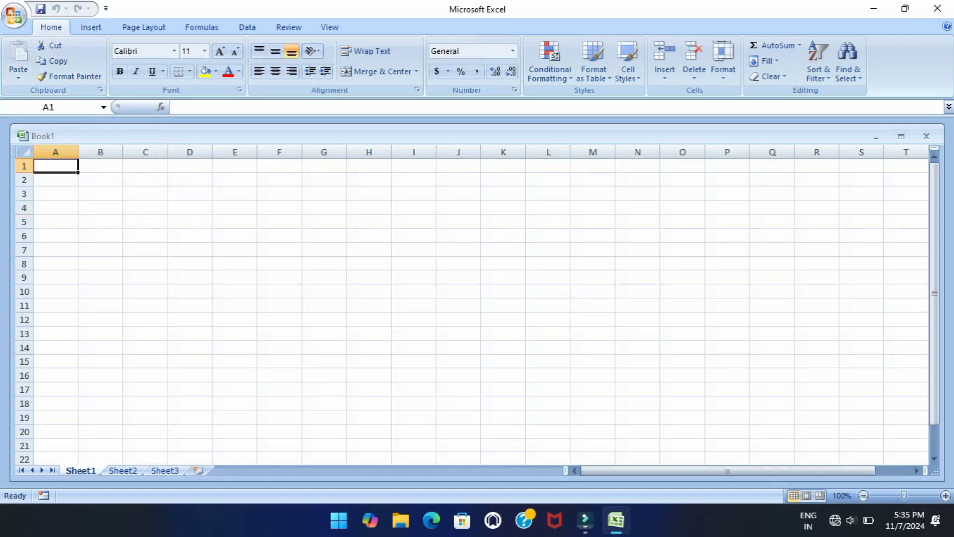
text(Ramesh)
key(Return)
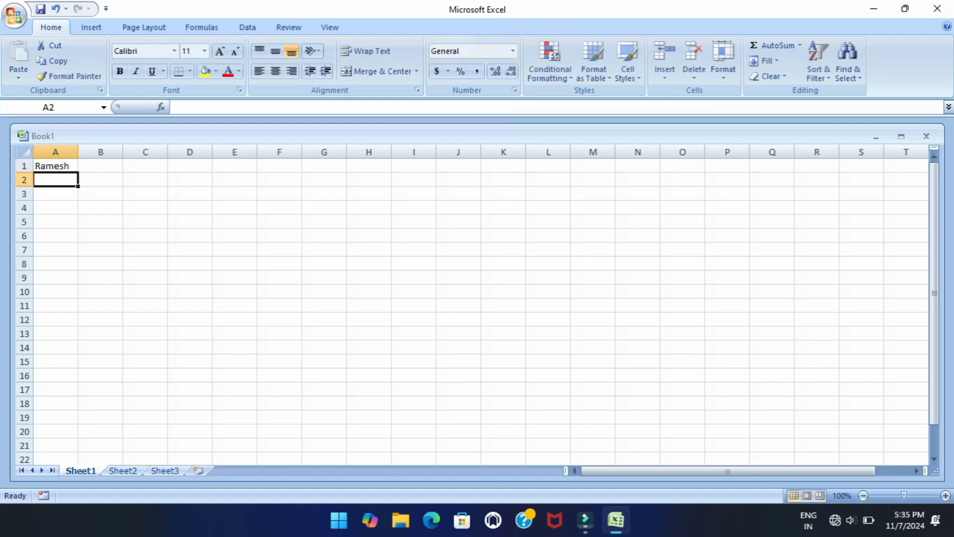
text(Suresh)
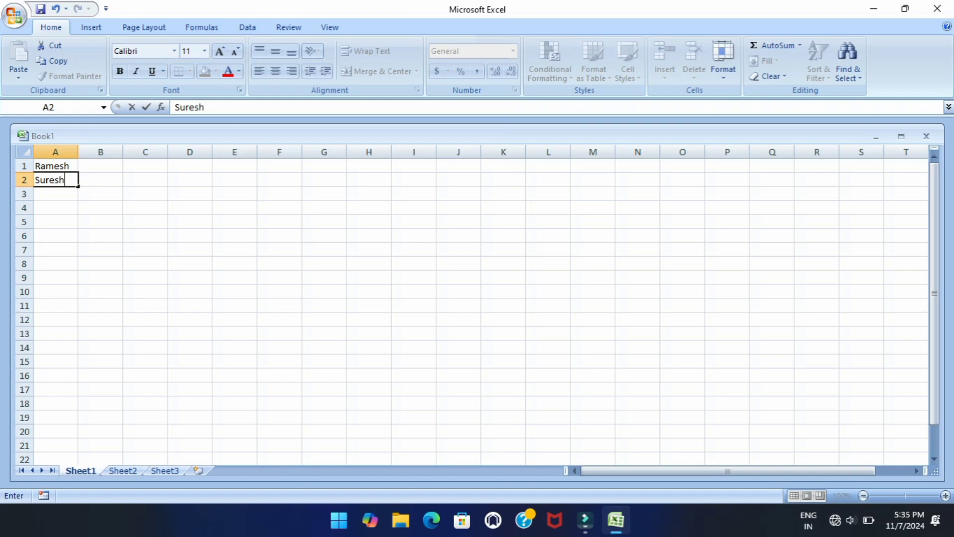
Change the font of cell A1 to Candara.
click(55, 165)
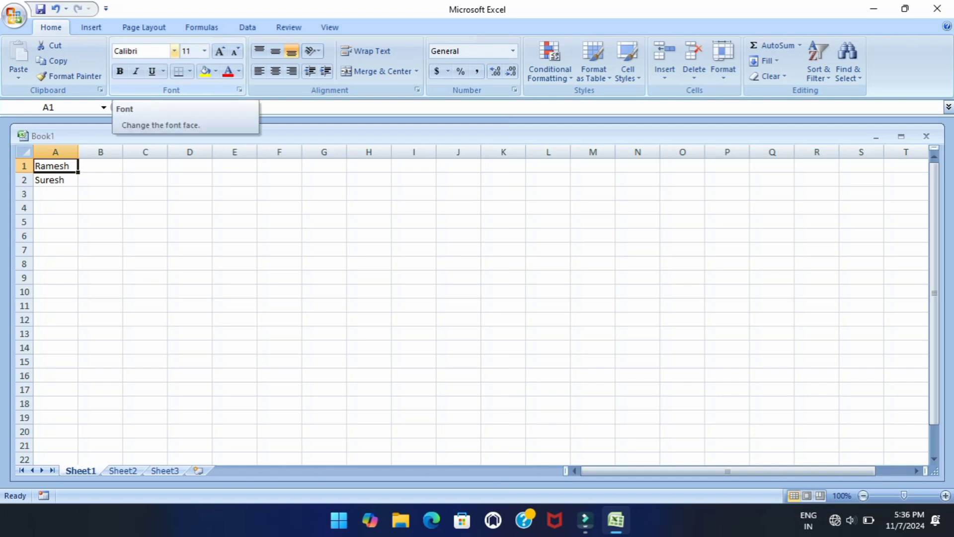
click(174, 51)
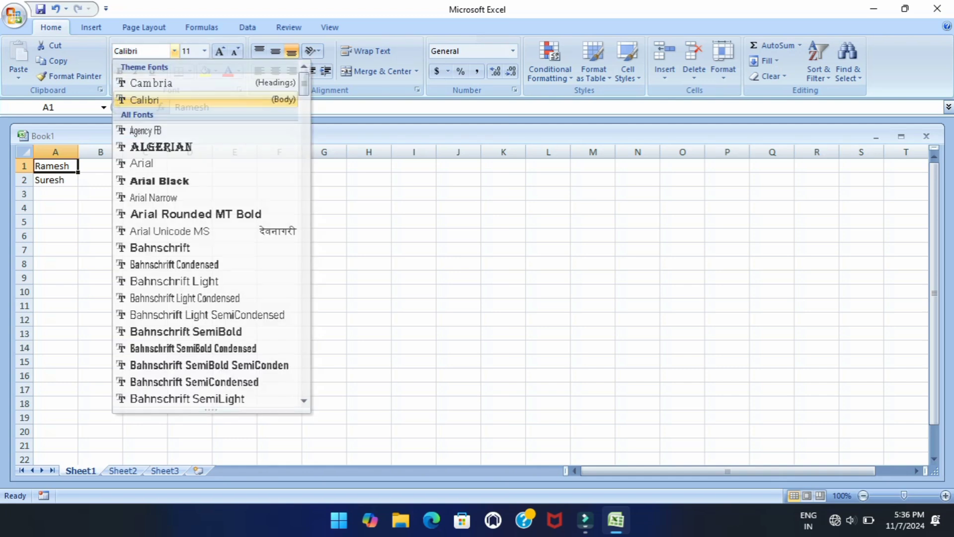
key(Escape)
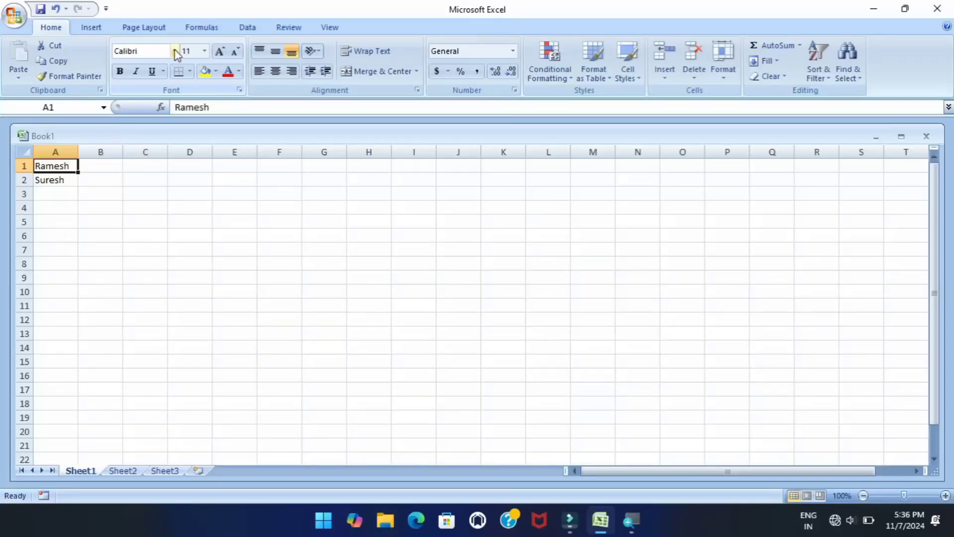
click(178, 54)
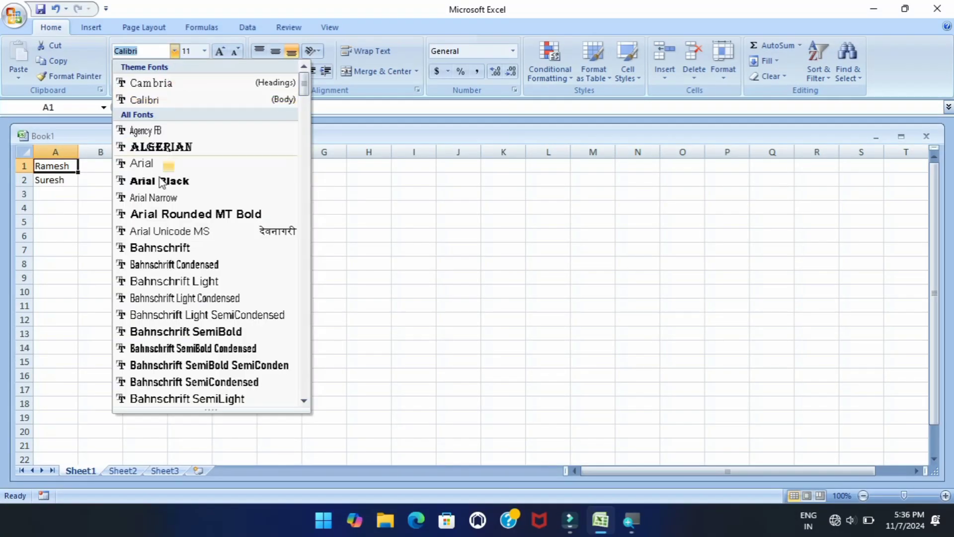
scroll(162, 182, down, 6)
scroll(173, 186, down, 6)
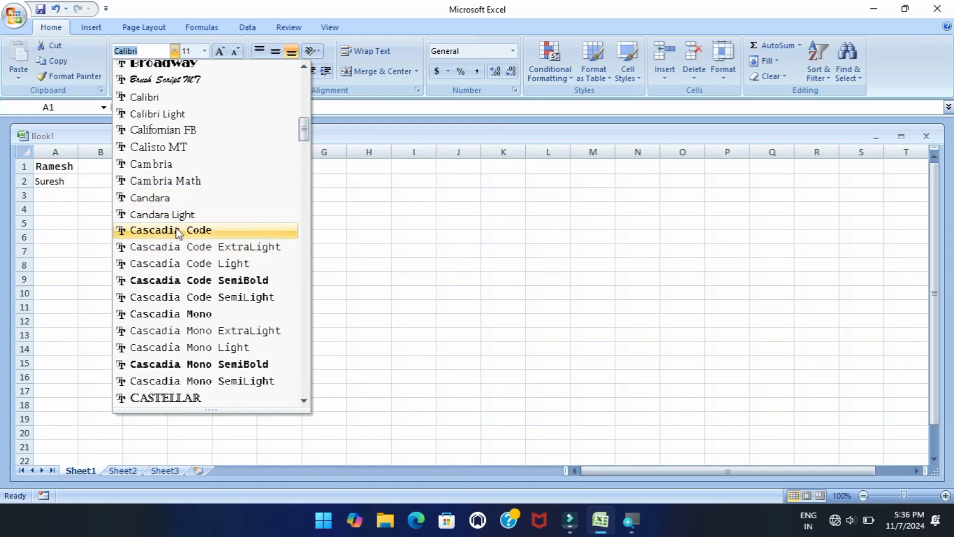
click(173, 199)
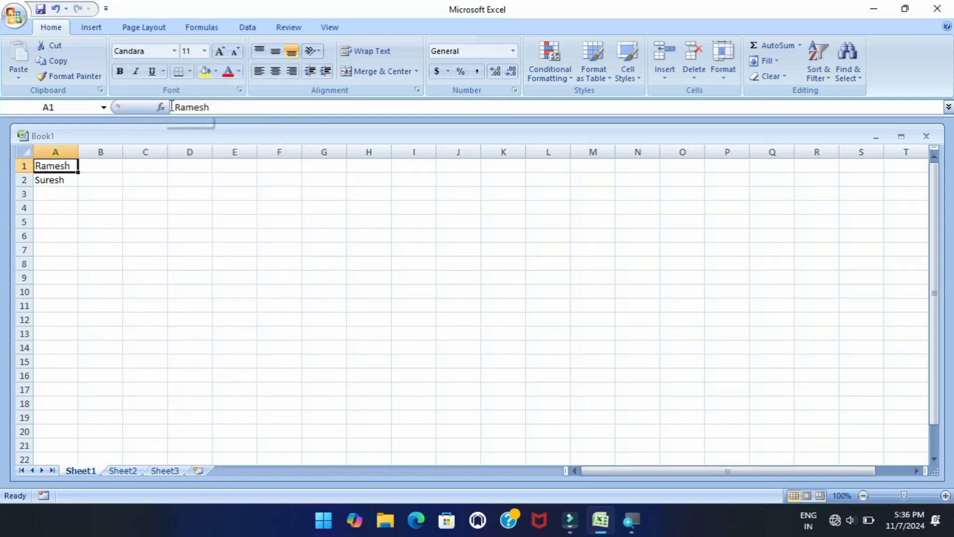
Set the font size of A1 to 24 and fit column A's width to its content.
click(205, 51)
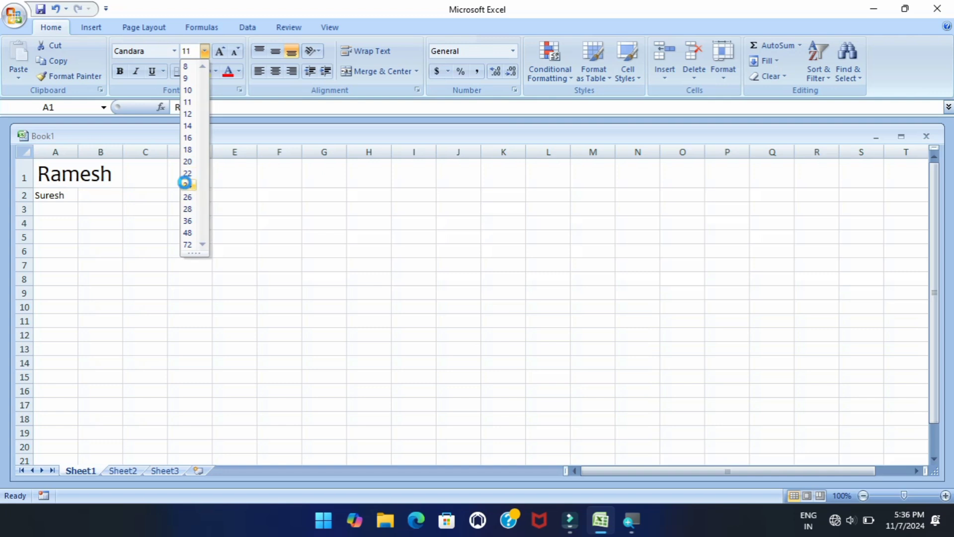
click(188, 184)
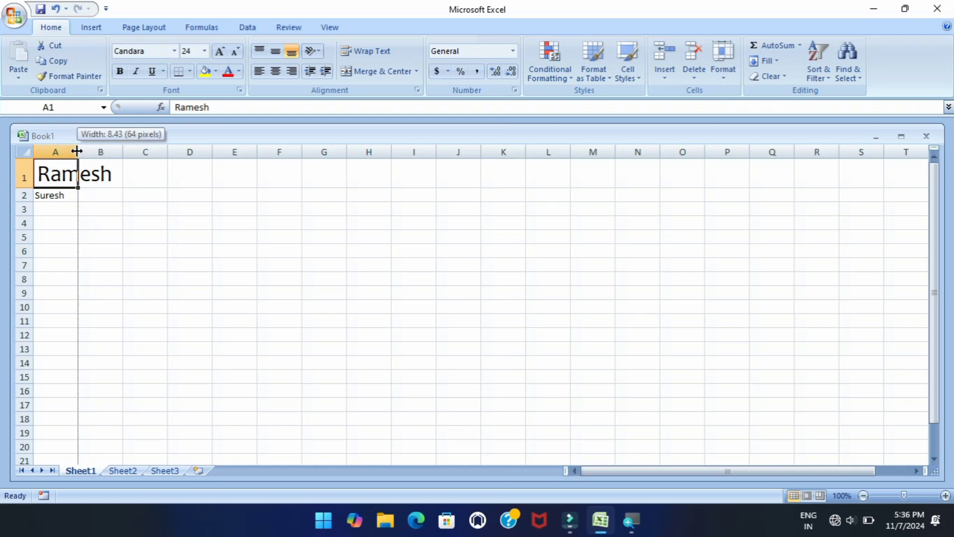
double_click(77, 151)
Increase A1's font size in increments to 36, and reduce it back to 24 the same way.
click(59, 196)
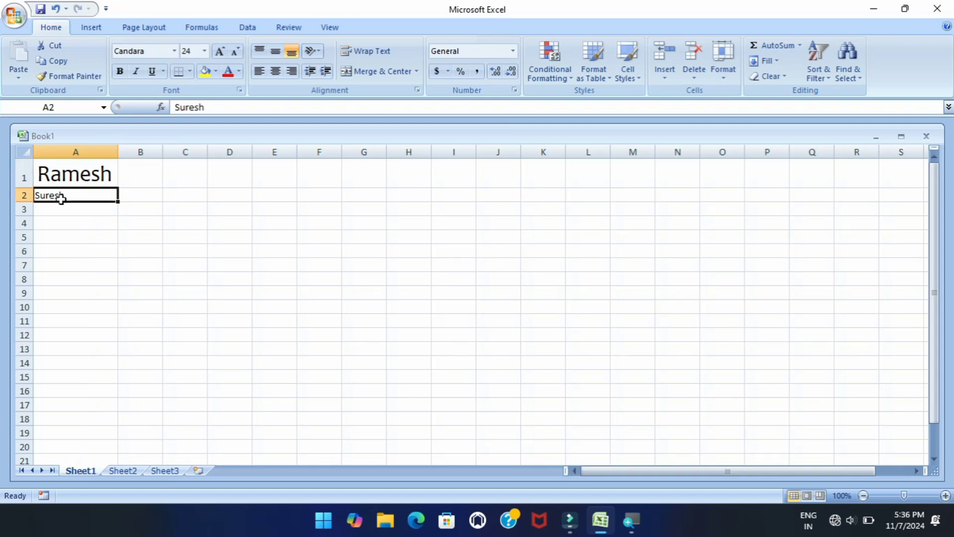
click(70, 182)
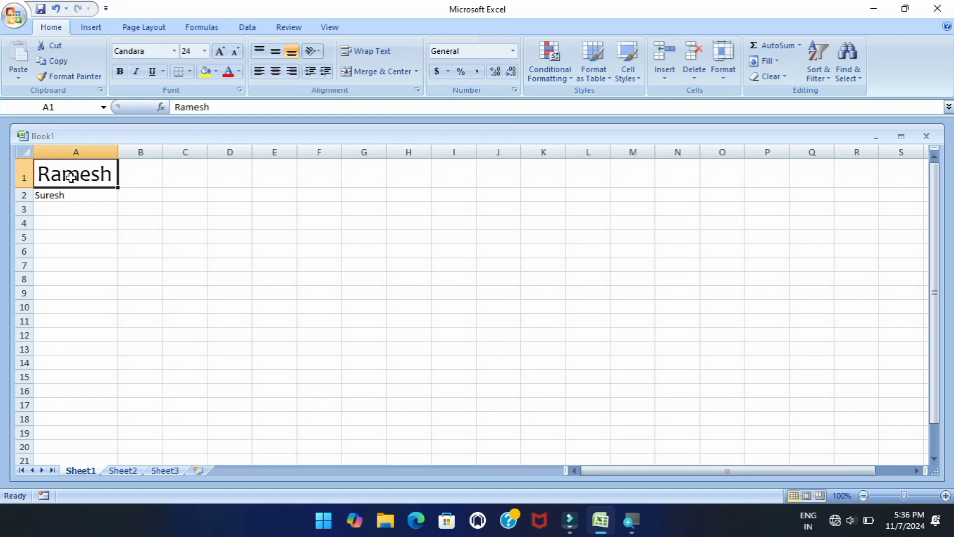
click(219, 52)
click(219, 52)
click(220, 51)
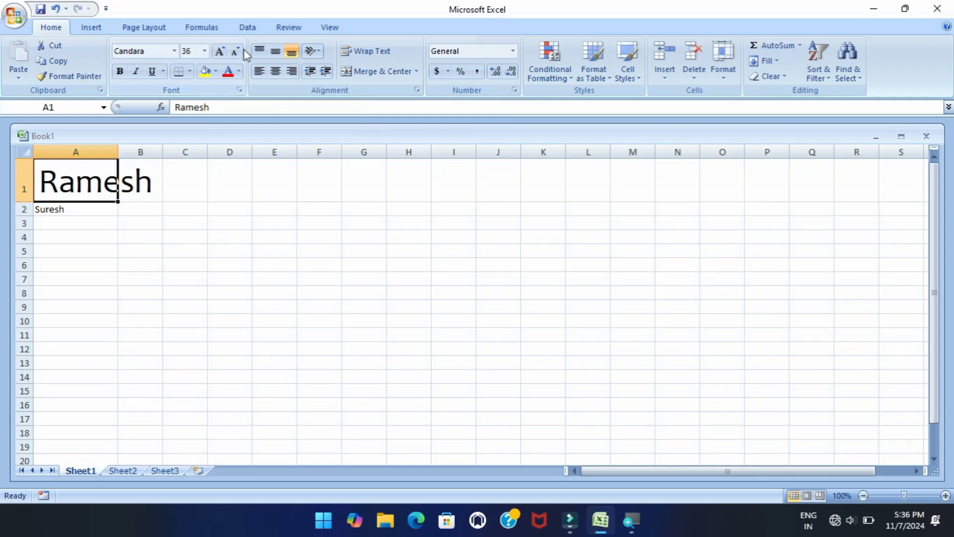
click(236, 52)
click(236, 52)
click(237, 52)
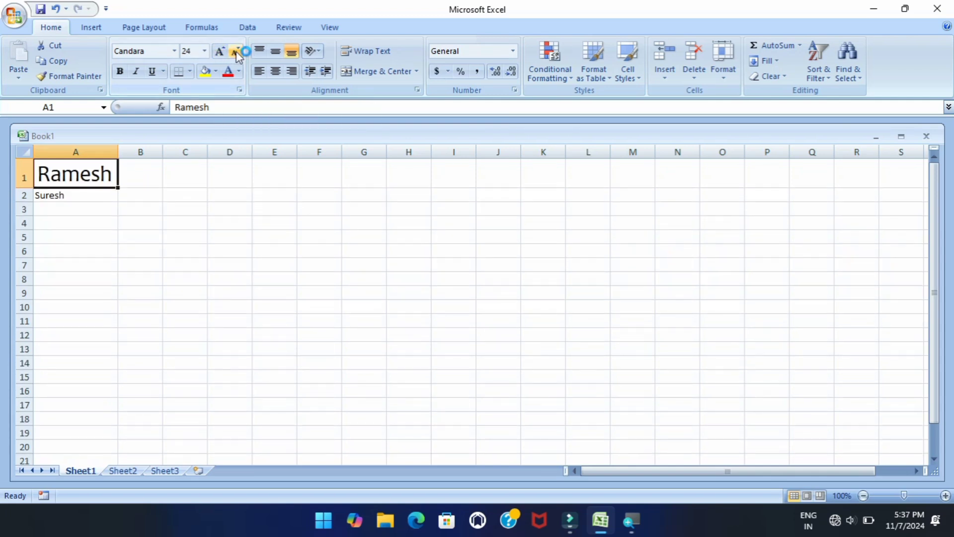
Format the text in A1 as bold and italic with a double underline.
click(122, 75)
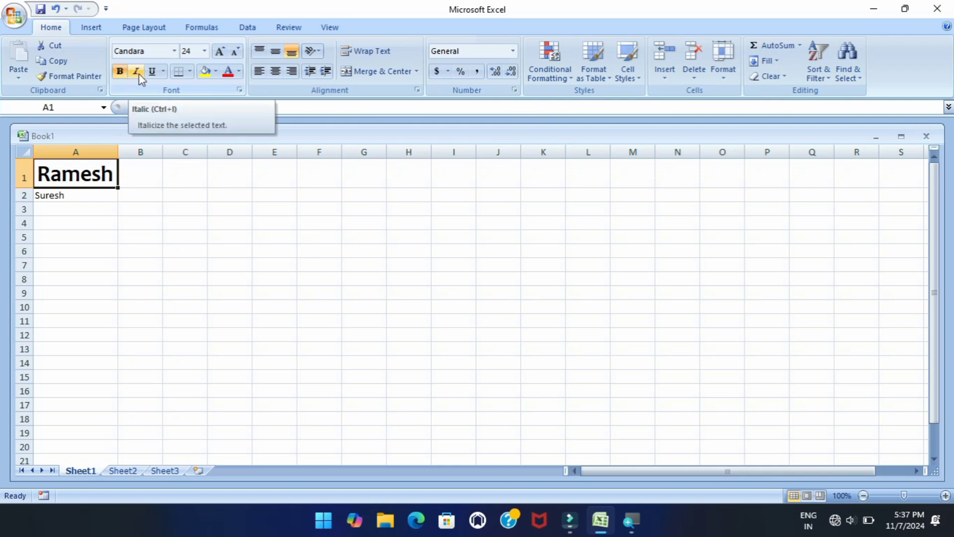
click(140, 74)
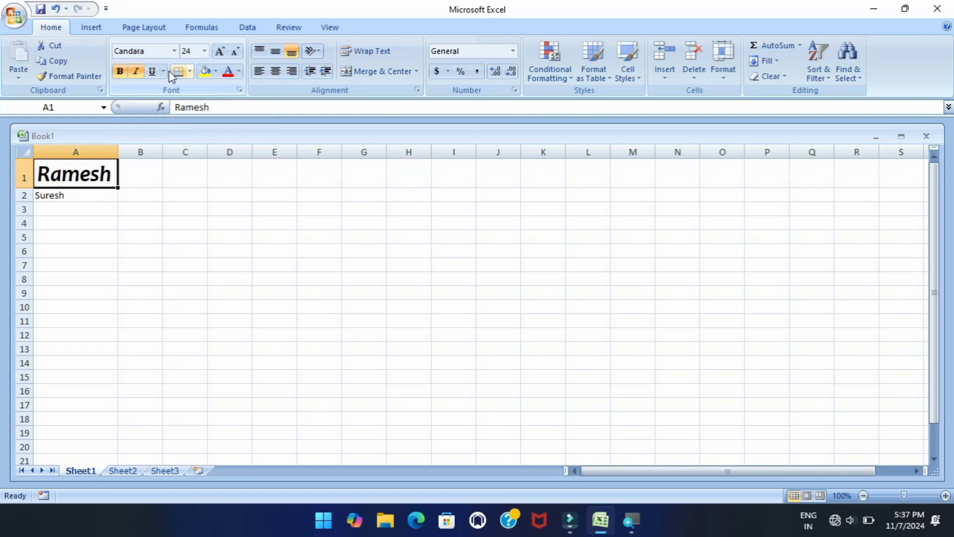
click(157, 74)
click(163, 72)
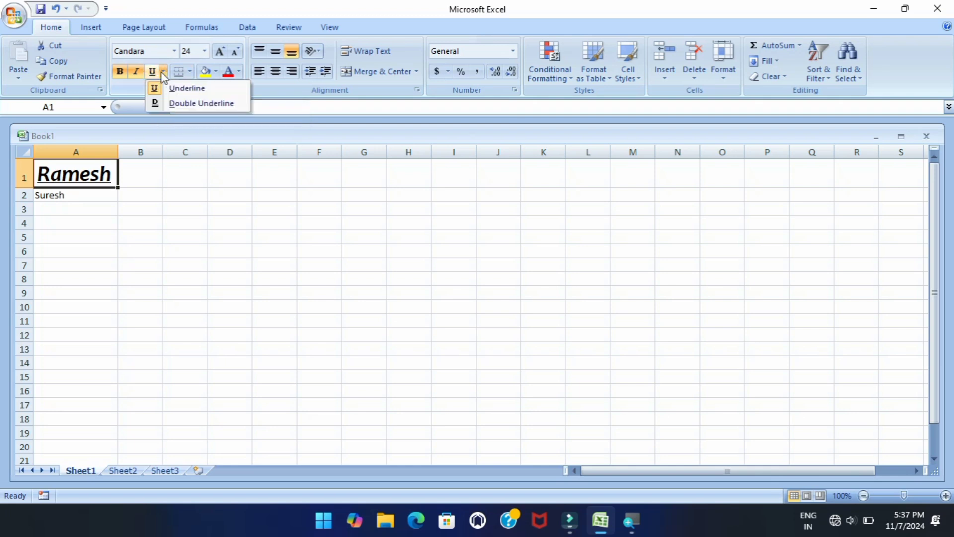
click(165, 98)
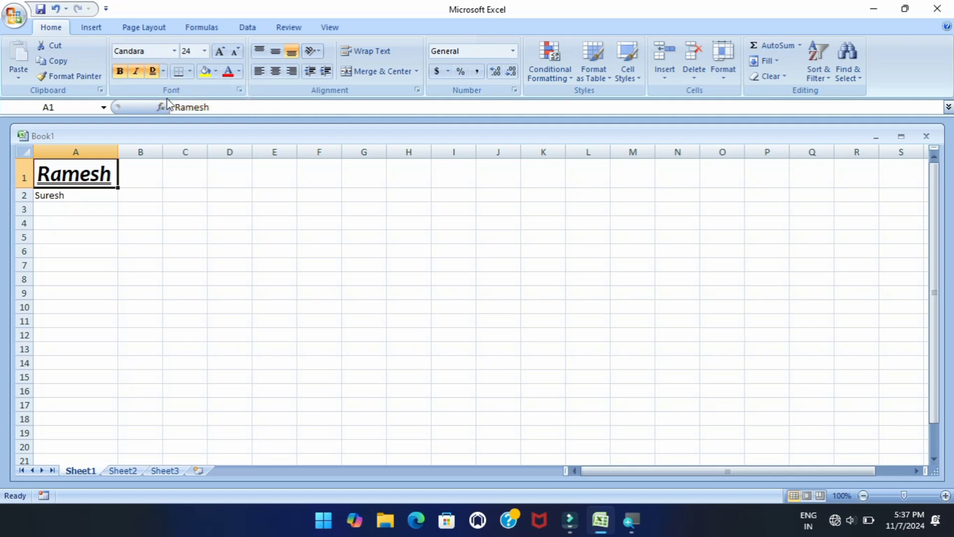
click(151, 229)
click(97, 179)
click(62, 208)
click(60, 175)
Enter a third sample first name in cell A3, correcting the misspelled ending.
click(84, 208)
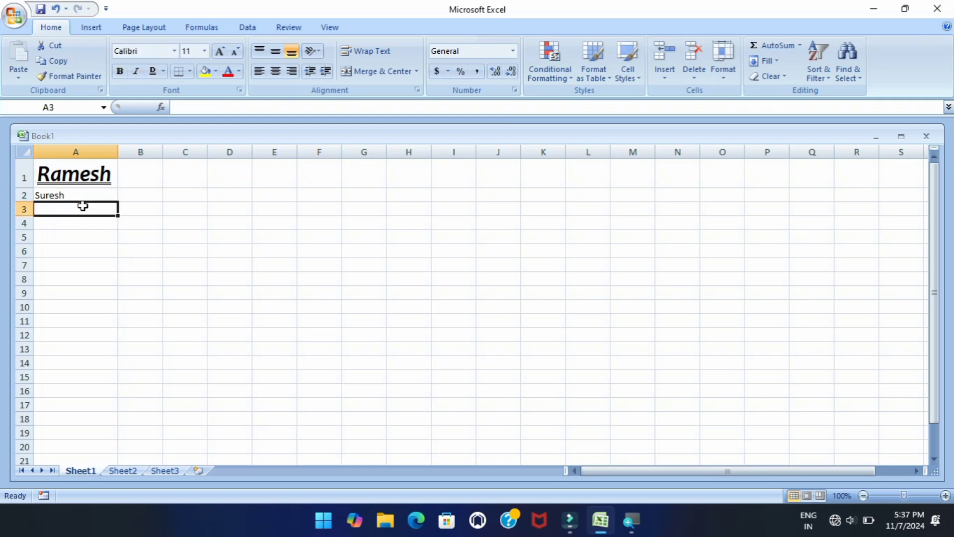
text(Mu)
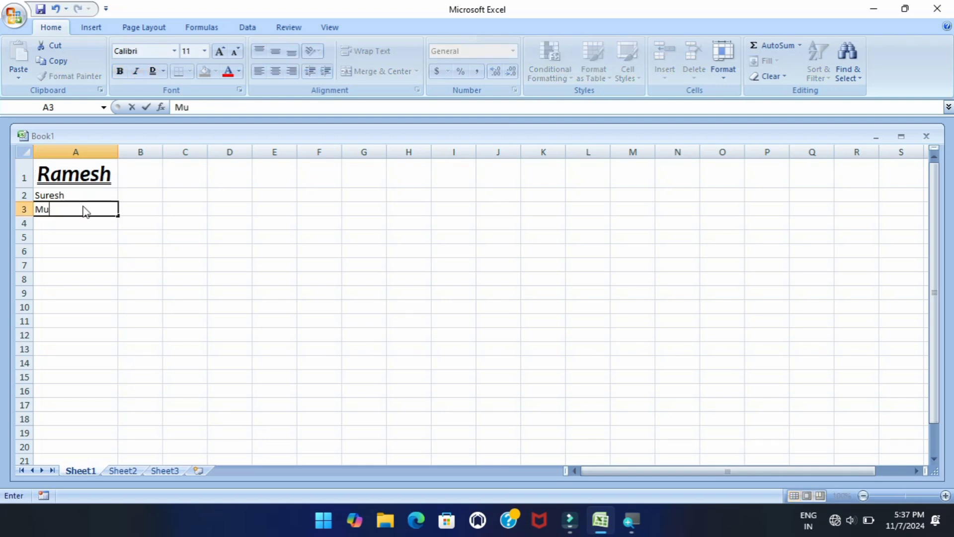
text(kehs)
key(BackSpace)
key(BackSpace)
text(sj)
key(BackSpace)
text(h)
Copy the formatting of A1 onto A2 with Format Painter.
click(75, 174)
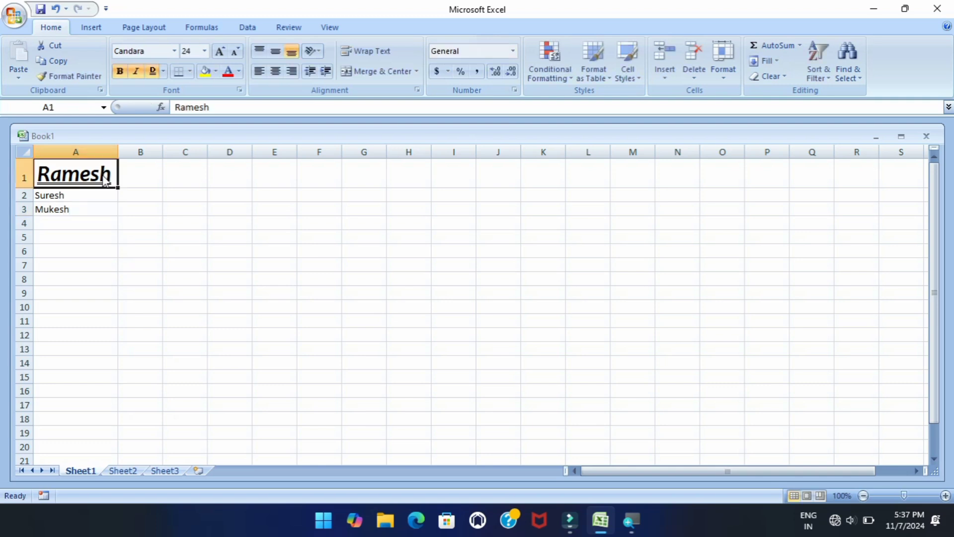
click(56, 77)
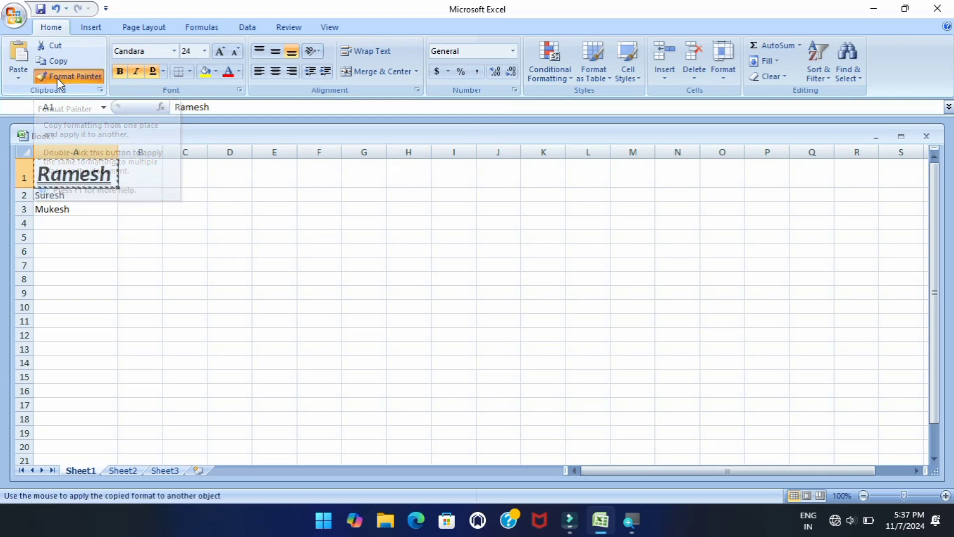
click(64, 197)
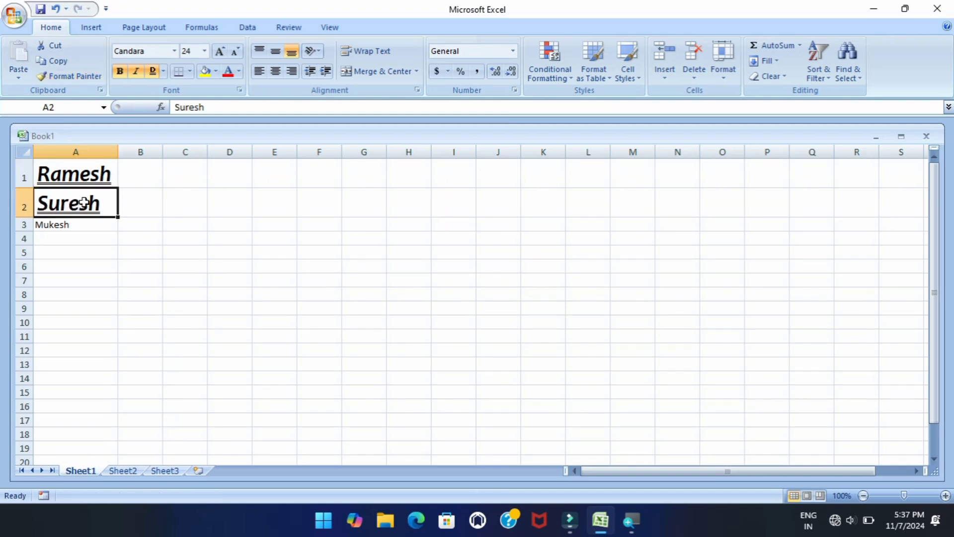
click(64, 77)
click(70, 224)
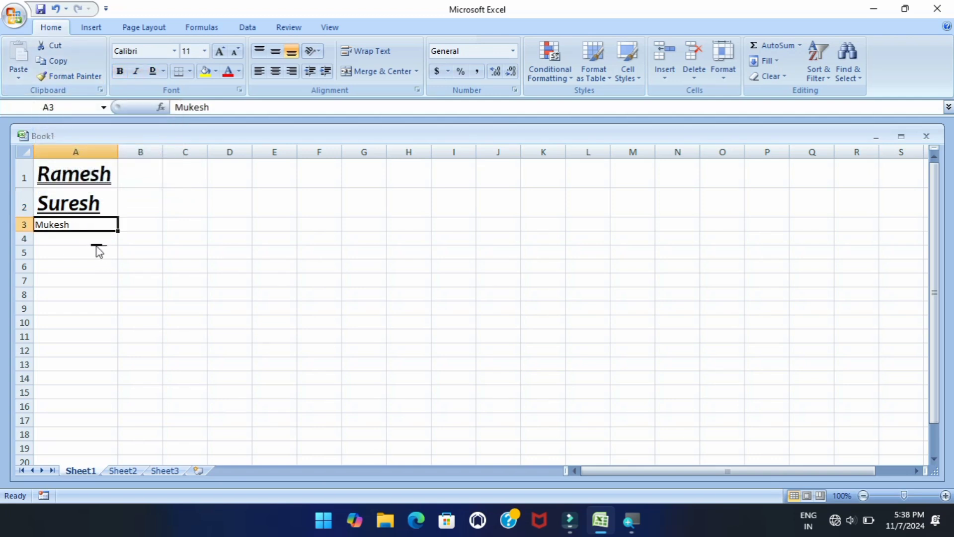
Enter a sample first name in lowercase in A4 and the text "a;lkdjf" in A5.
key(Return)
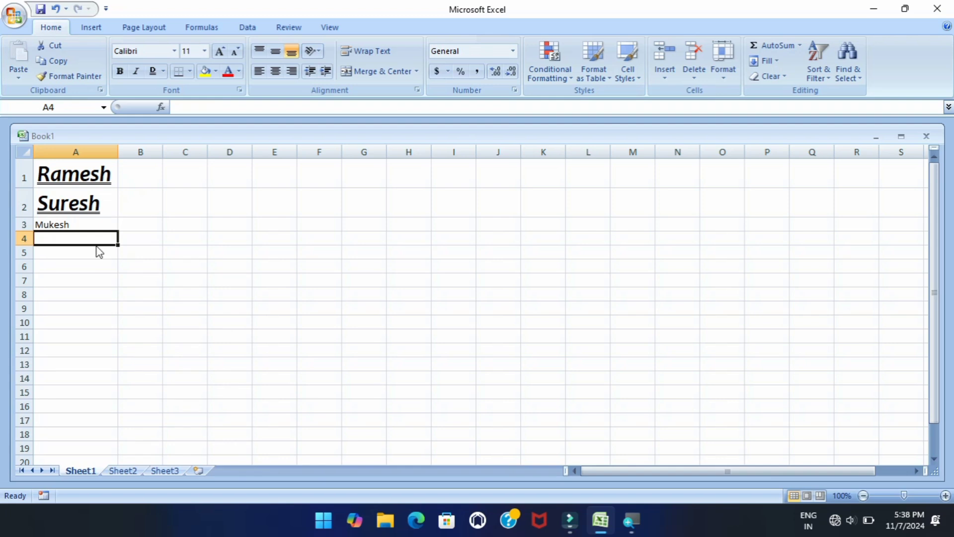
text(rani)
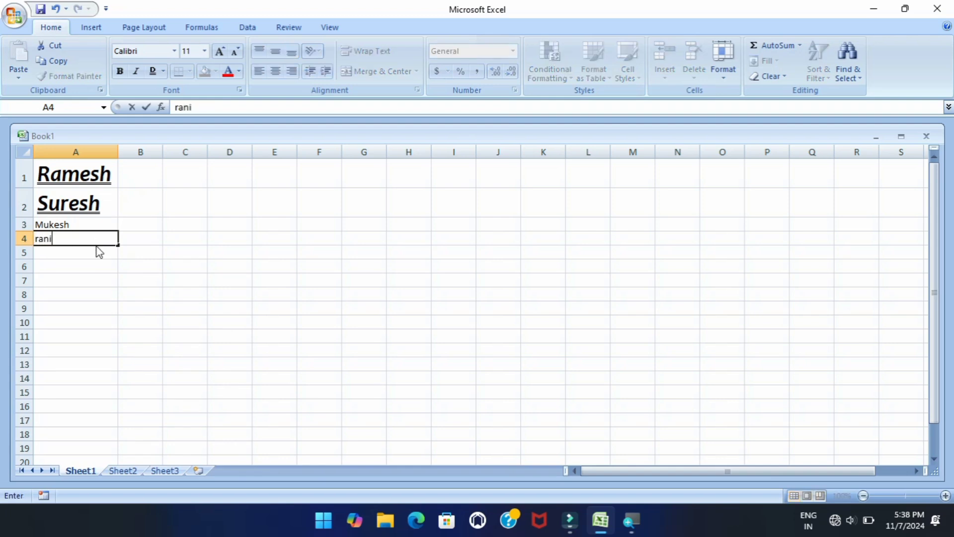
key(Return)
text(a;lkdjf)
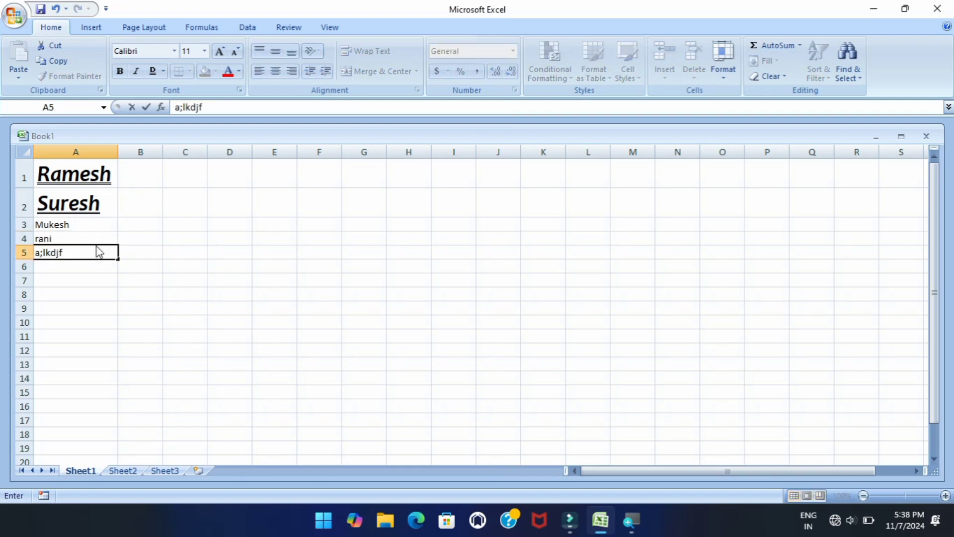
click(116, 280)
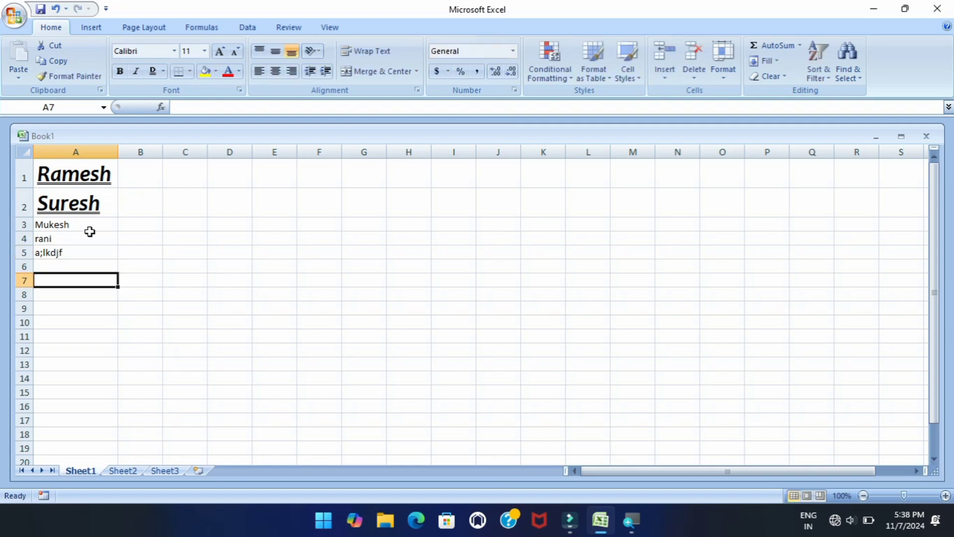
Copy the formatting of A1 onto A3, A4 and A5 in one Format Painter session, and turn the painter off.
click(88, 181)
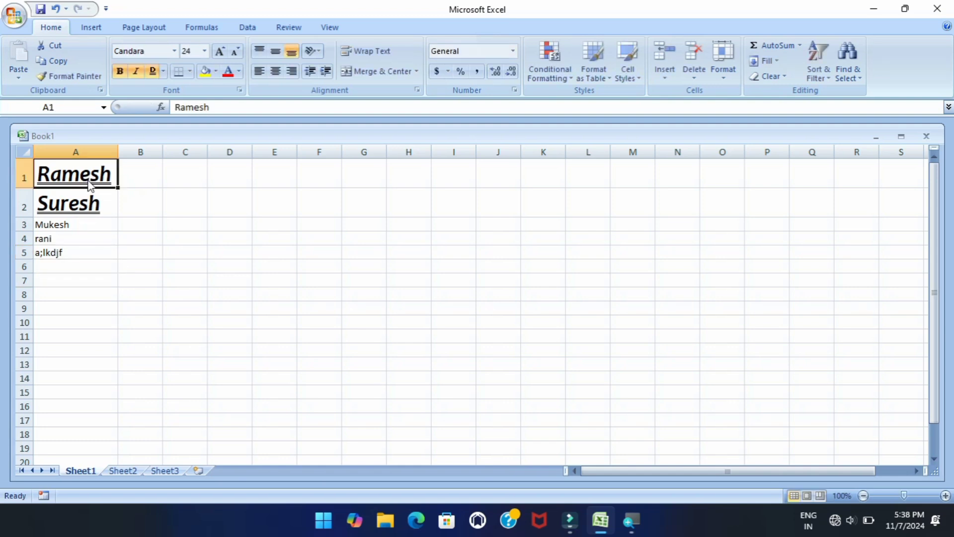
click(61, 75)
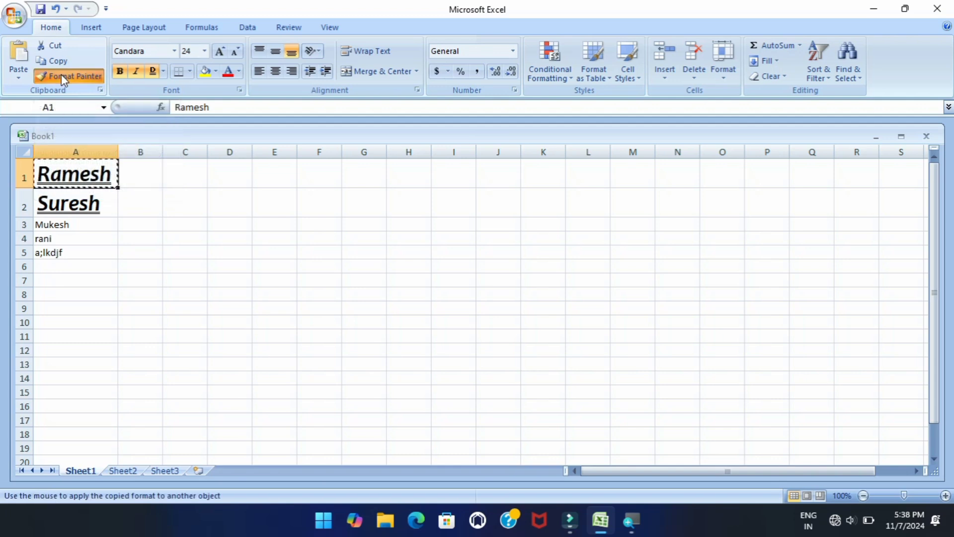
click(76, 227)
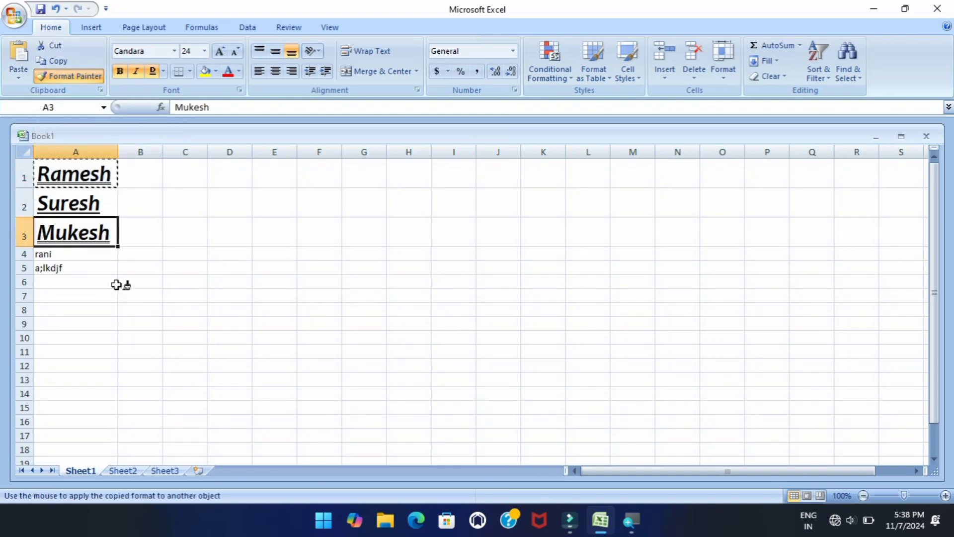
click(42, 254)
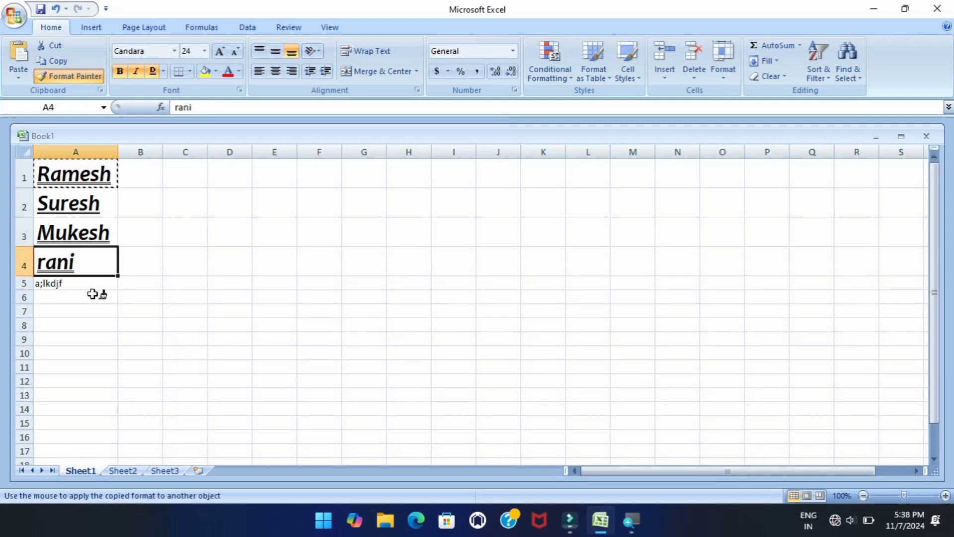
click(76, 287)
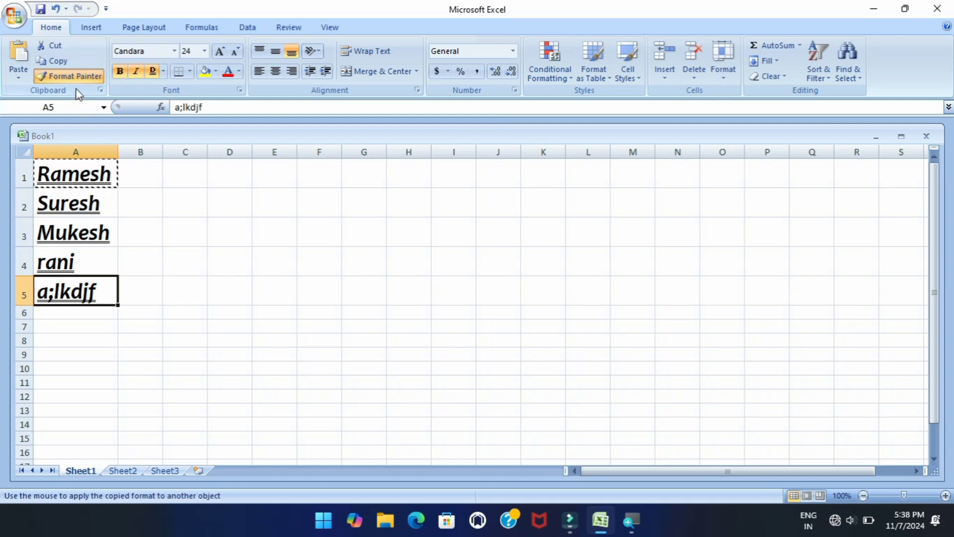
click(75, 75)
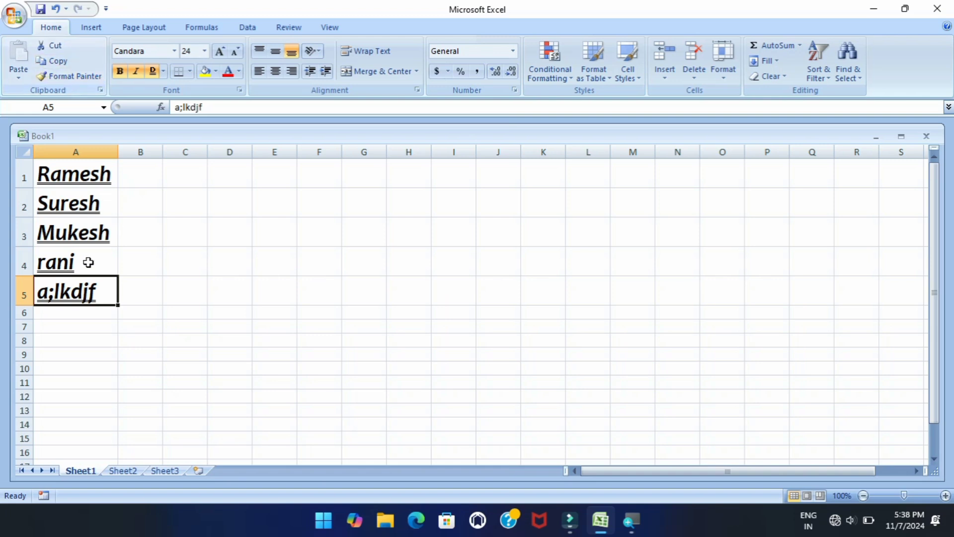
Copy cell A1 into J2 and auto-fit the width of column J to the pasted text.
click(91, 235)
click(95, 175)
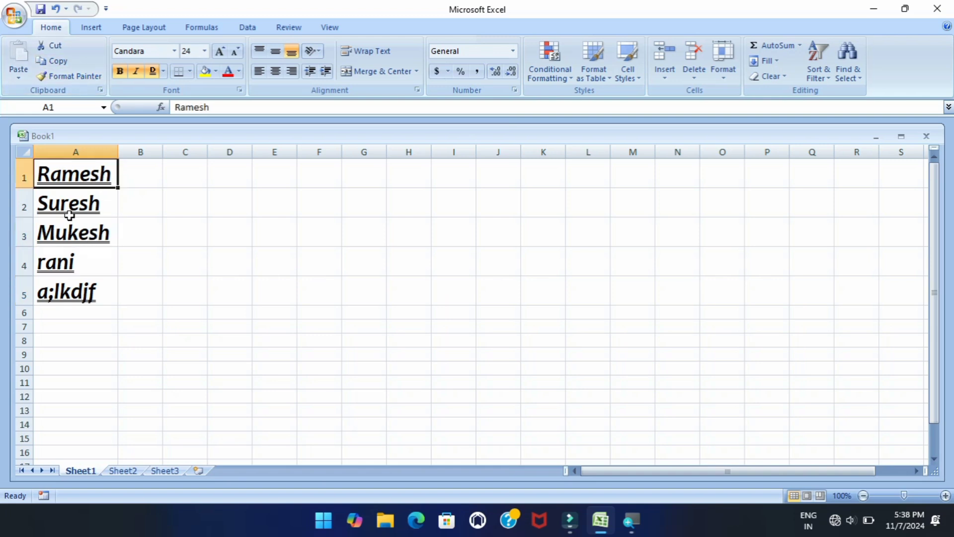
click(55, 61)
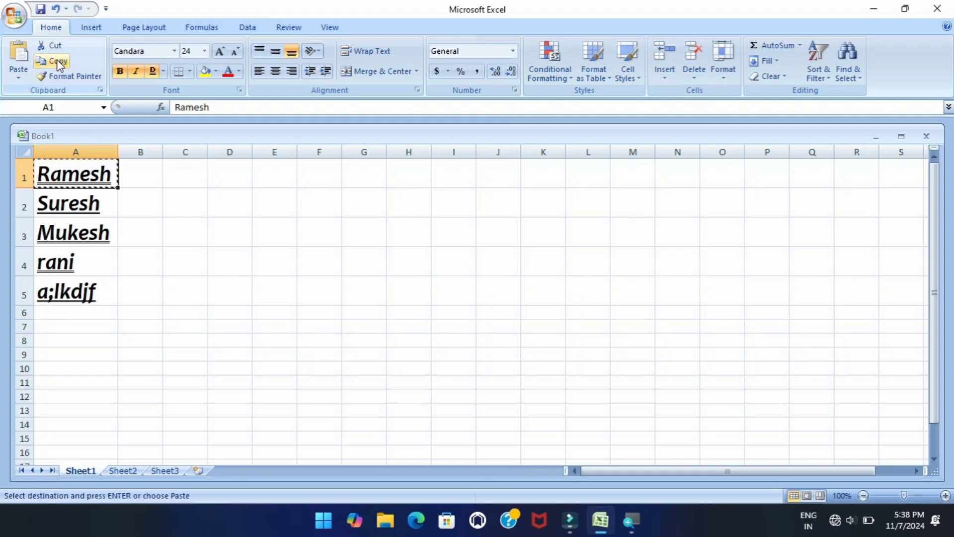
click(325, 180)
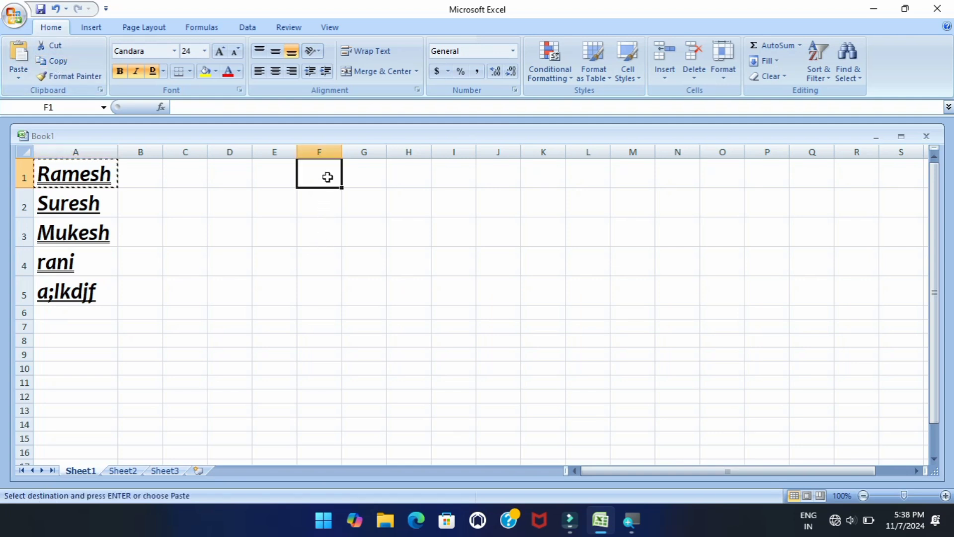
click(501, 214)
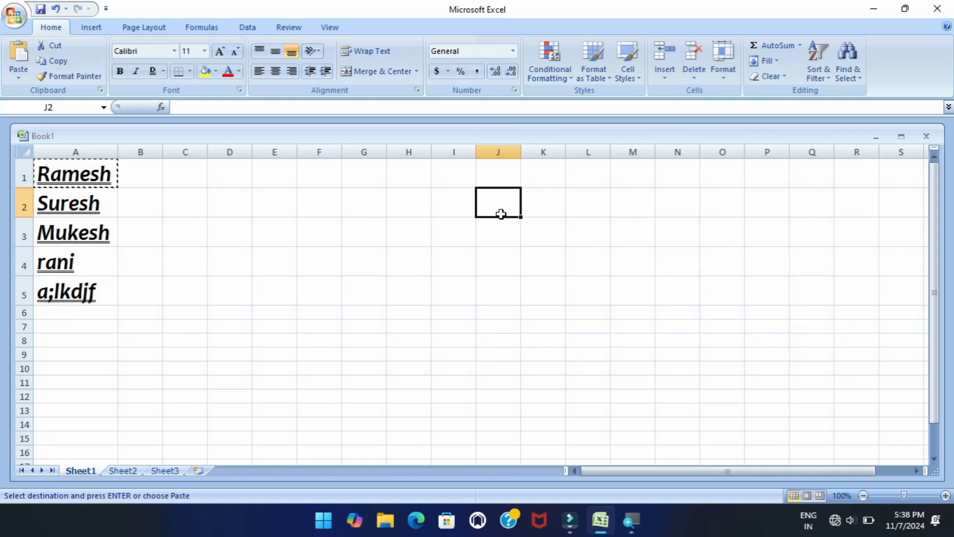
click(17, 57)
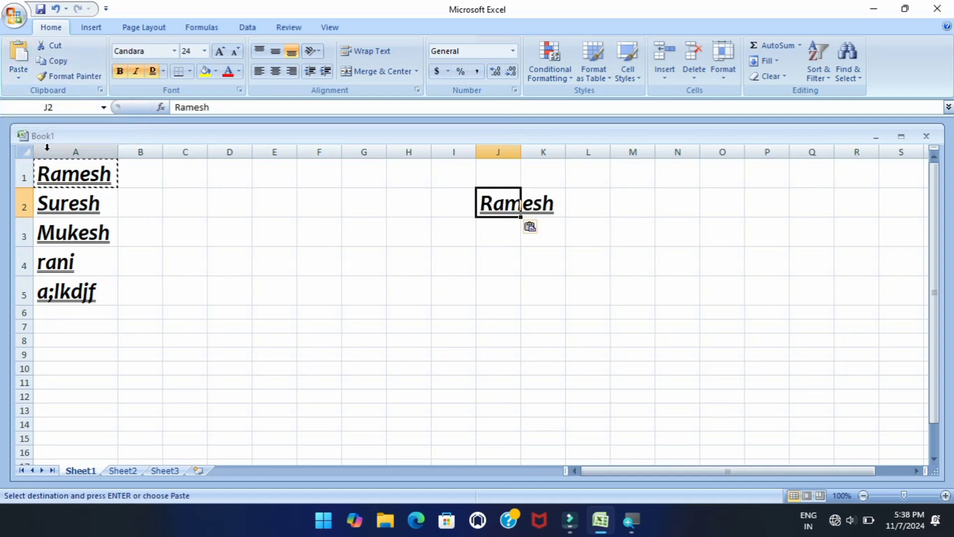
double_click(519, 153)
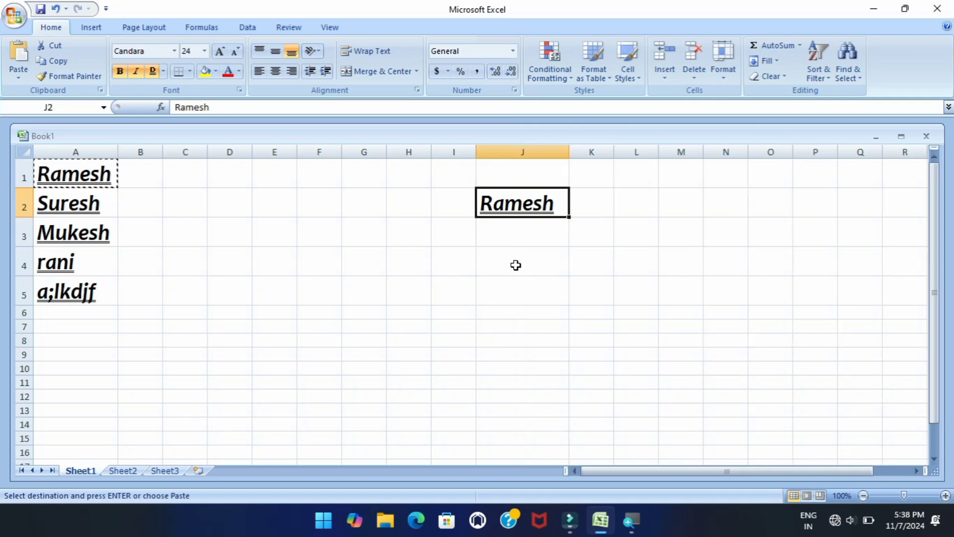
Move the contents of cell A2 to J4 by cutting and pasting.
click(384, 230)
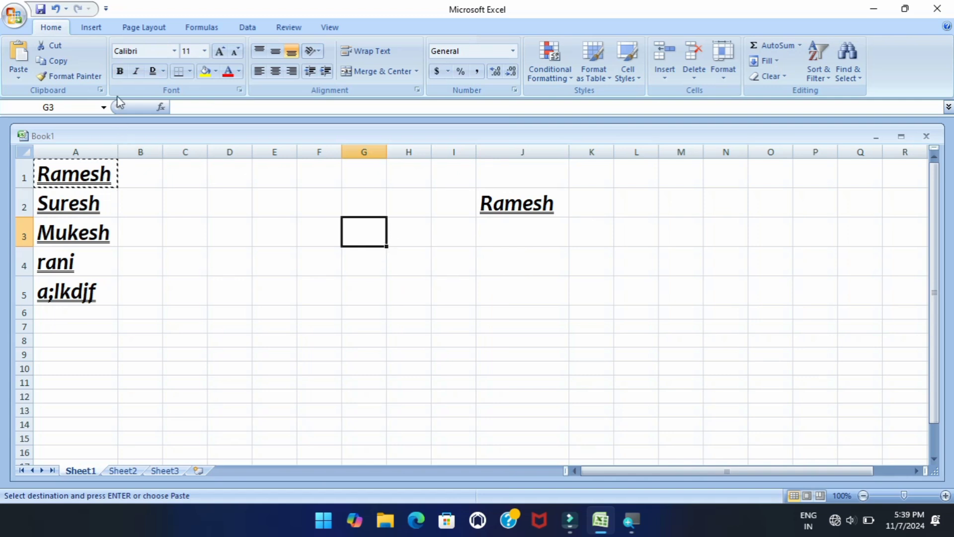
click(84, 203)
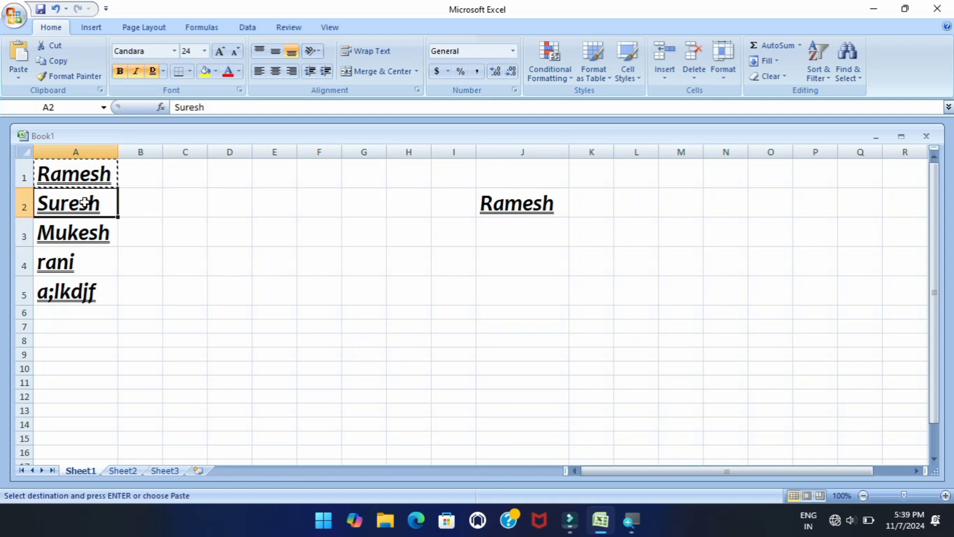
click(49, 48)
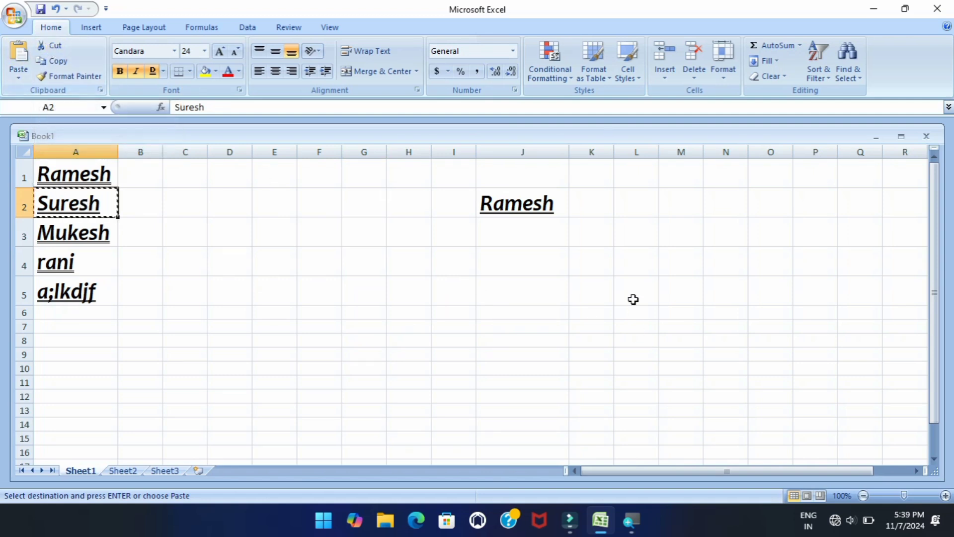
click(511, 253)
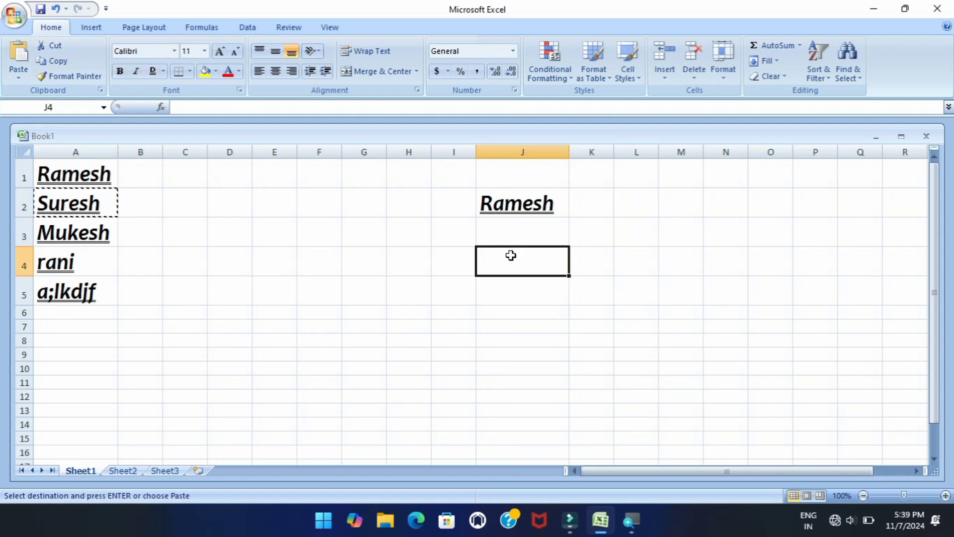
click(19, 57)
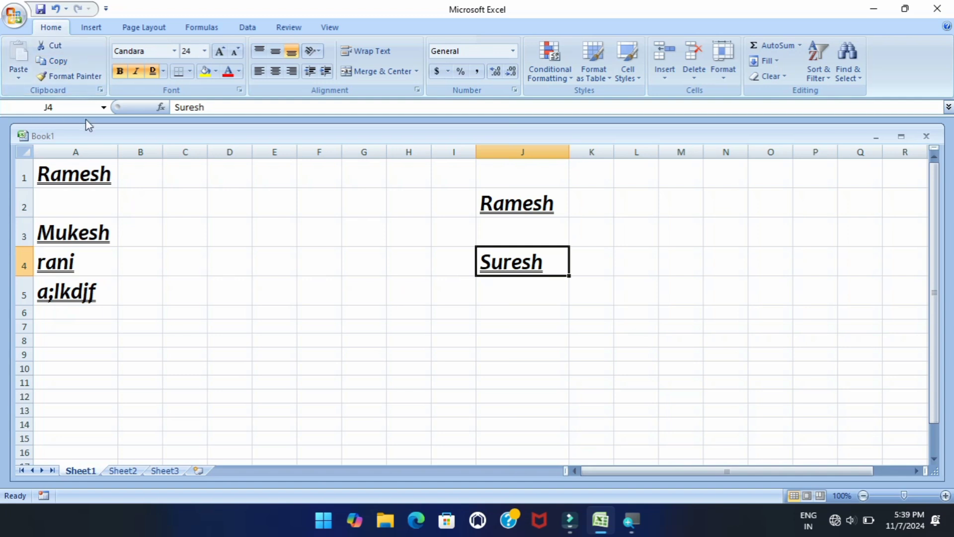
click(321, 229)
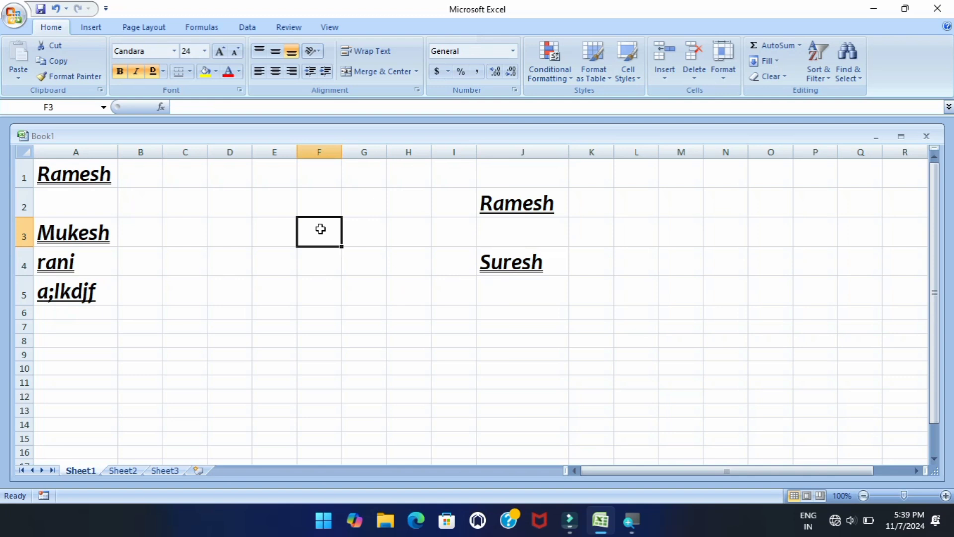
click(214, 182)
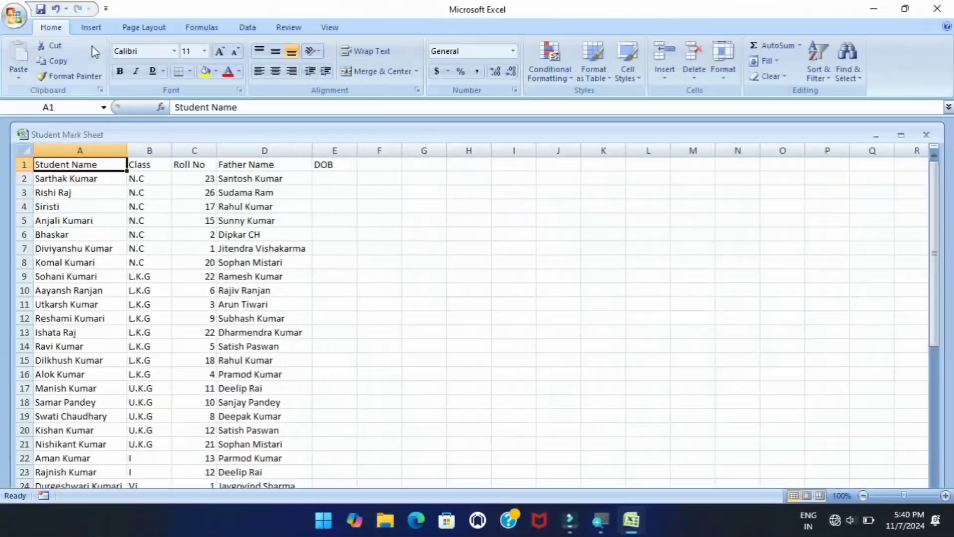
Examine the Student Mark Sheet in Print Preview at enlarged zoom, and close the preview.
click(453, 272)
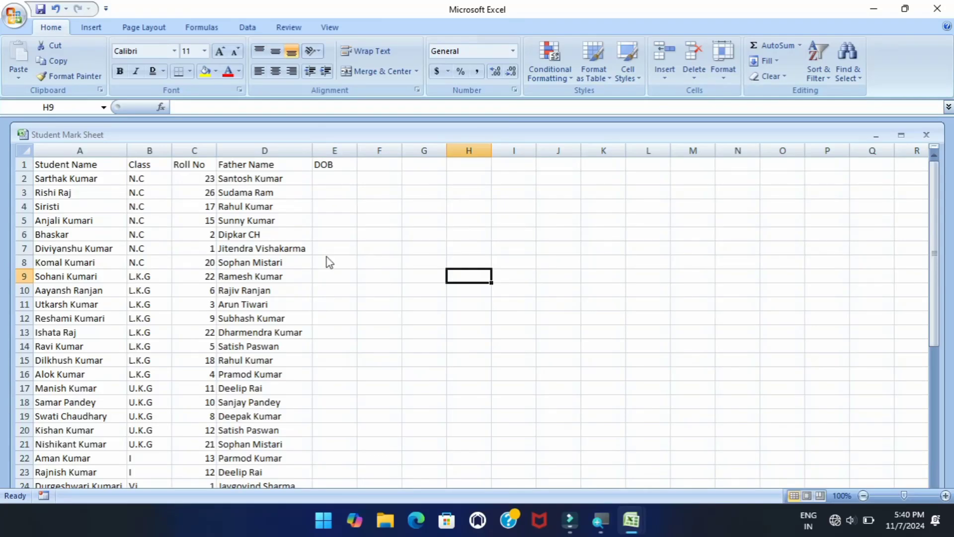
click(18, 17)
mouse_move(53, 178)
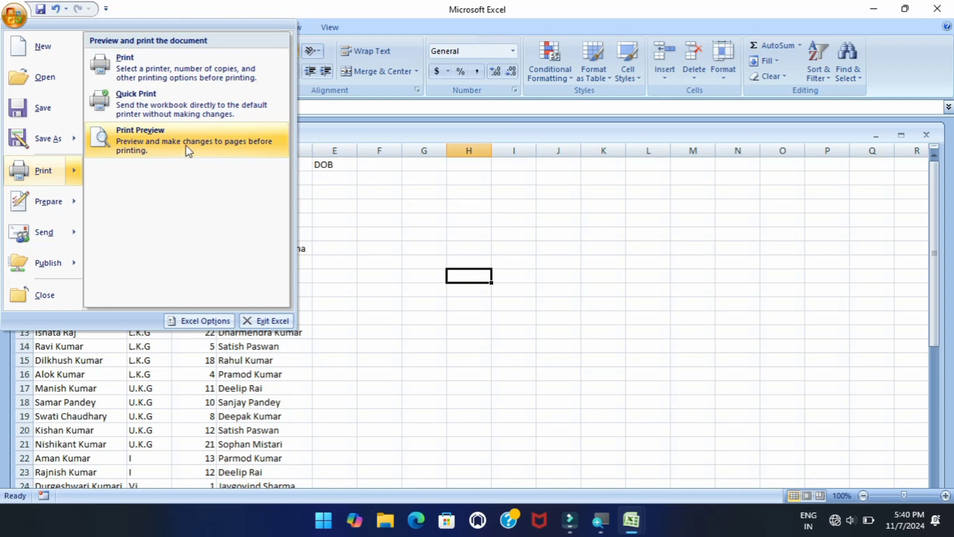
click(189, 151)
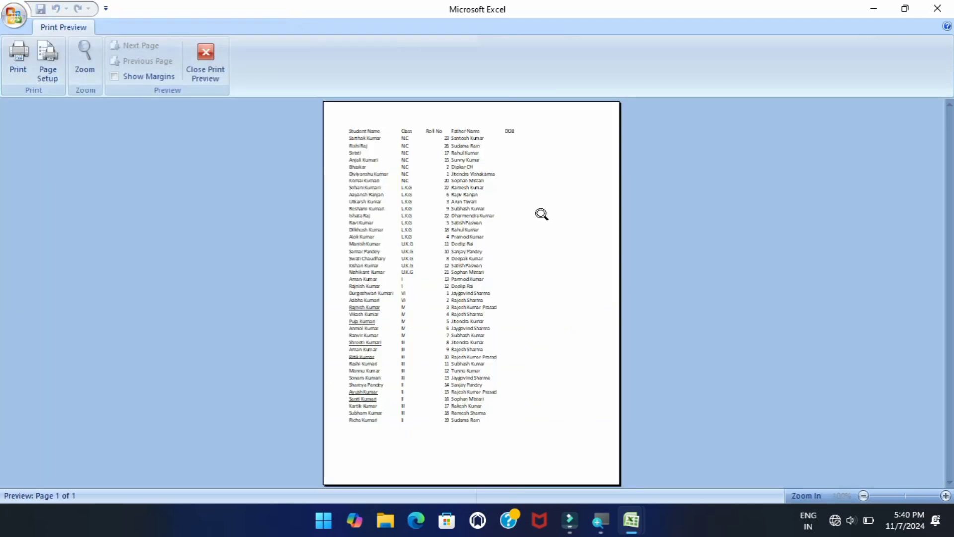
click(404, 211)
scroll(406, 214, up, 5)
scroll(404, 214, down, 4)
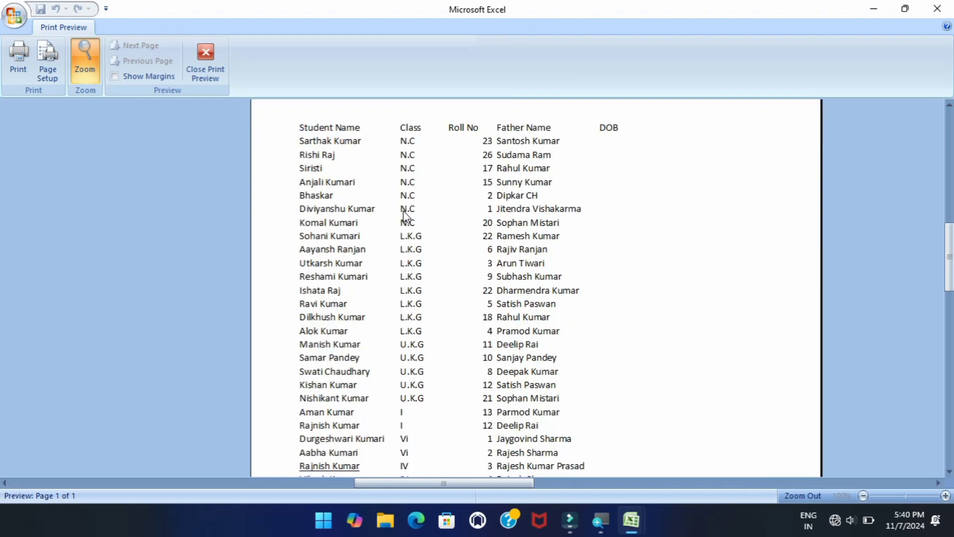
click(220, 79)
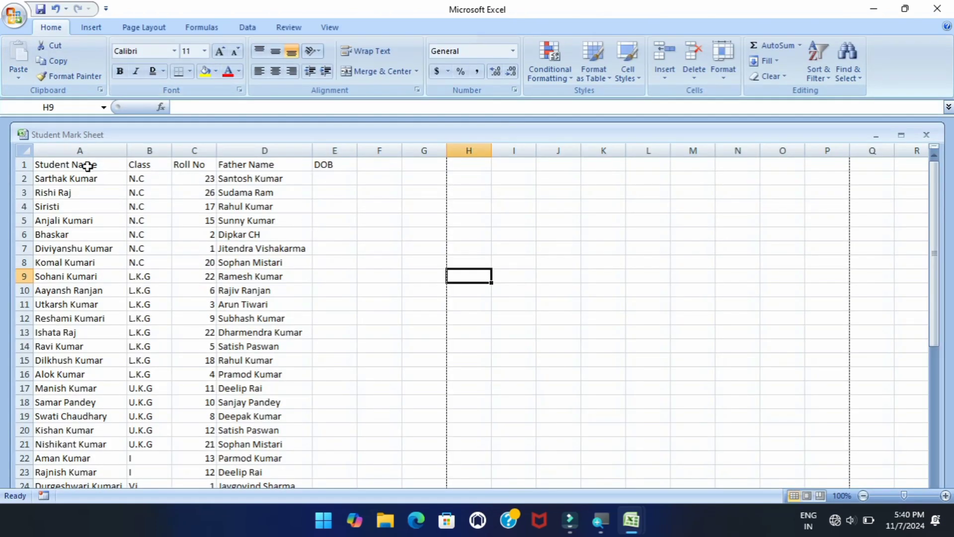
Apply All Borders to every row of the student table, from the Student Name column through Father Name.
drag(39, 164, 258, 463)
scroll(273, 308, up, 1)
scroll(273, 308, up, 6)
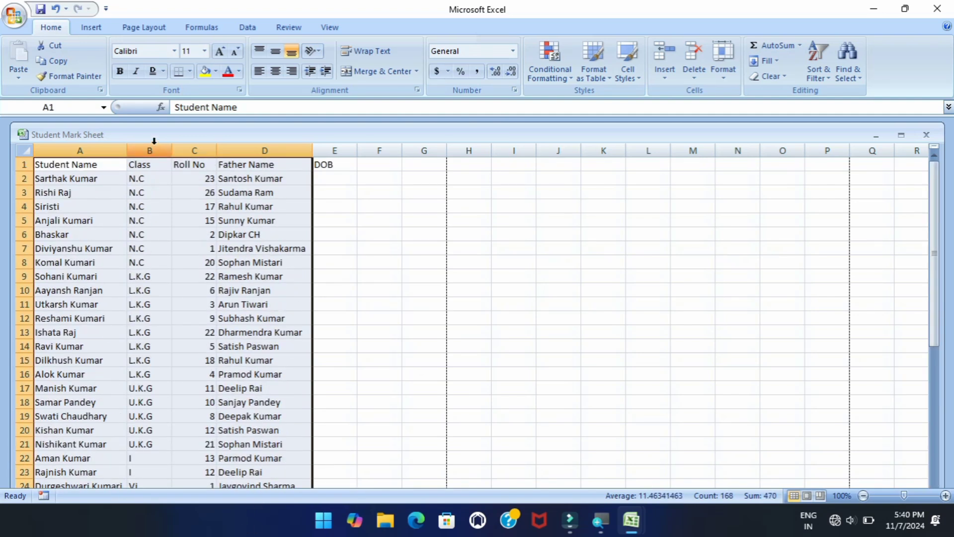
click(189, 71)
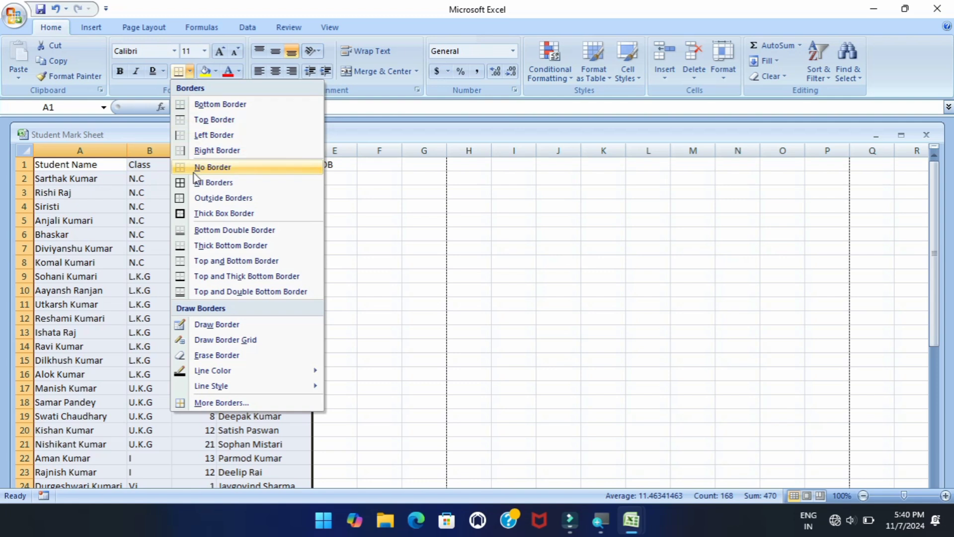
click(199, 185)
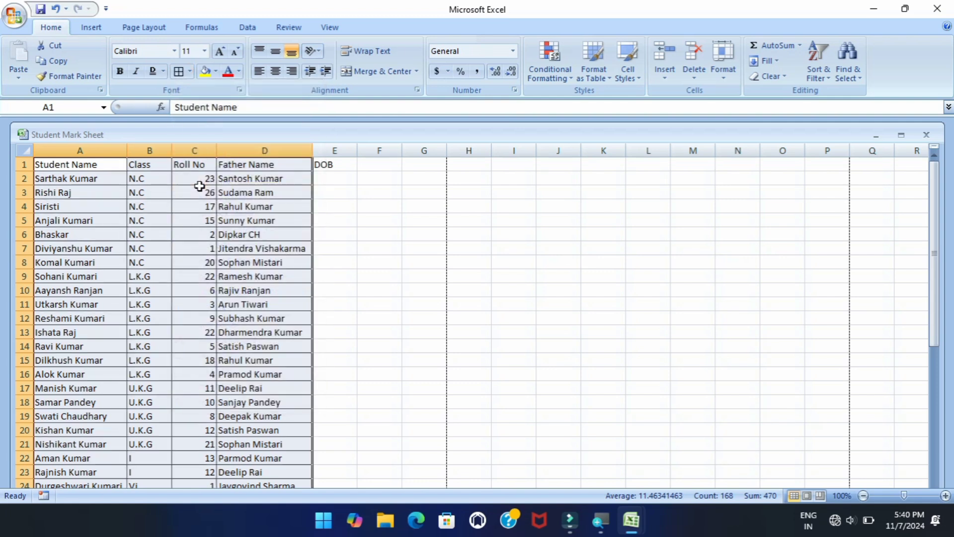
Check the borders around the student table from first to last row in Print Preview, and close the preview.
click(14, 16)
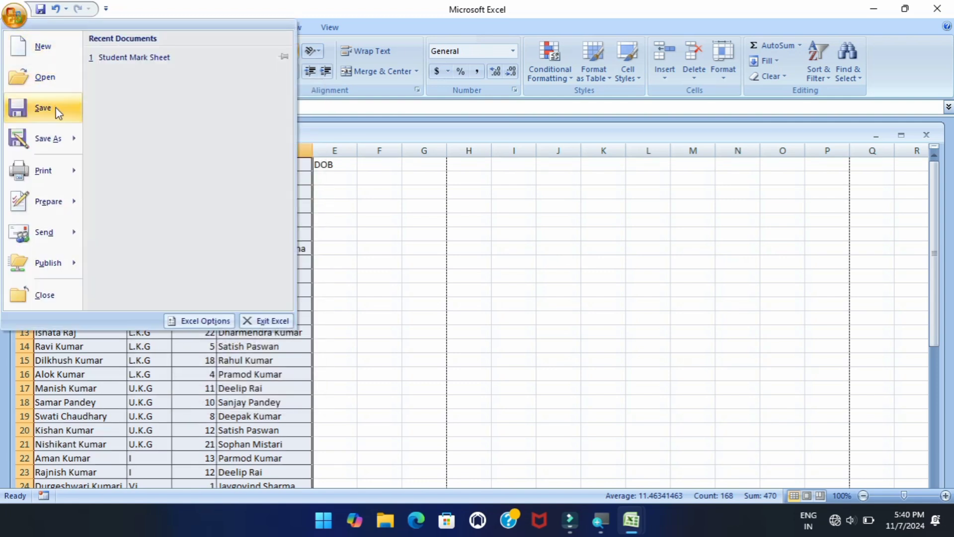
mouse_move(64, 184)
click(144, 134)
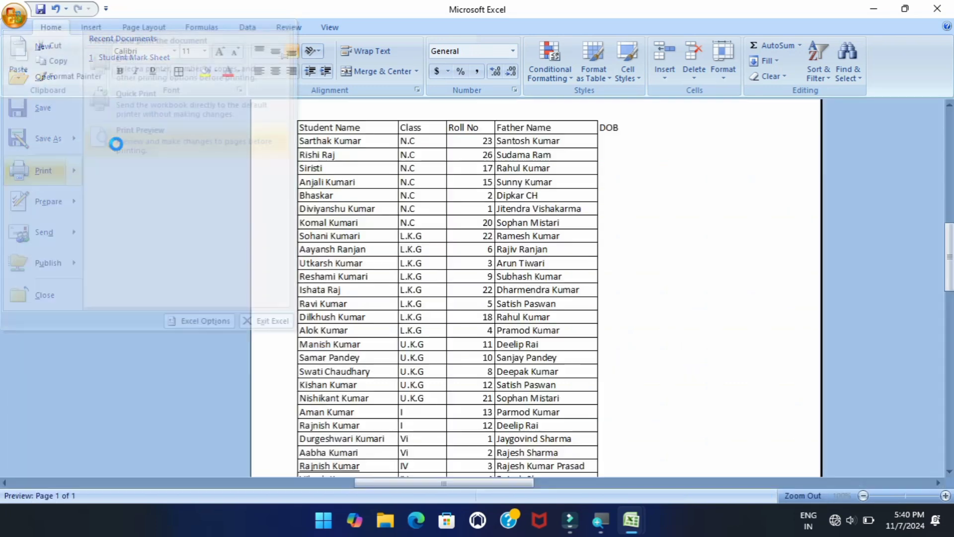
scroll(518, 296, up, 2)
scroll(522, 296, down, 10)
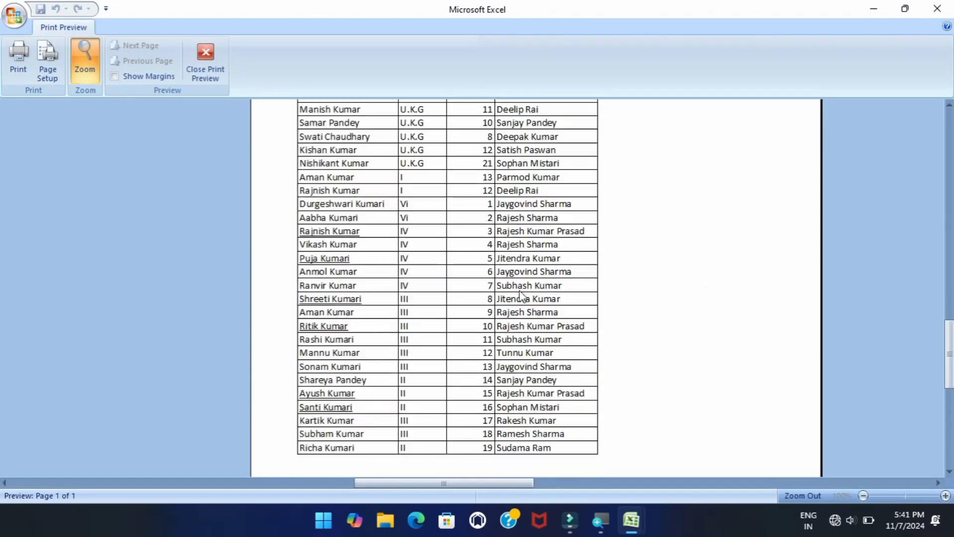
scroll(525, 297, up, 10)
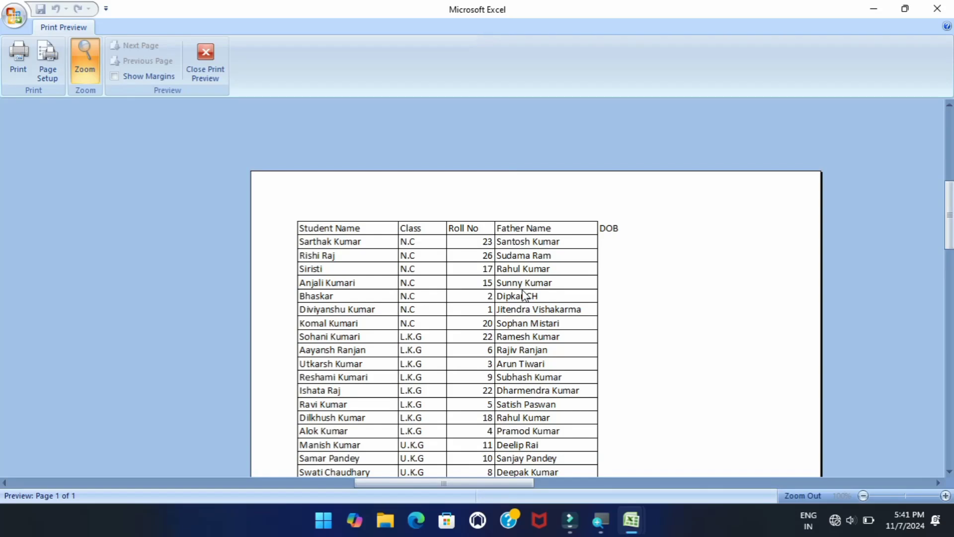
scroll(524, 294, down, 3)
scroll(524, 294, up, 2)
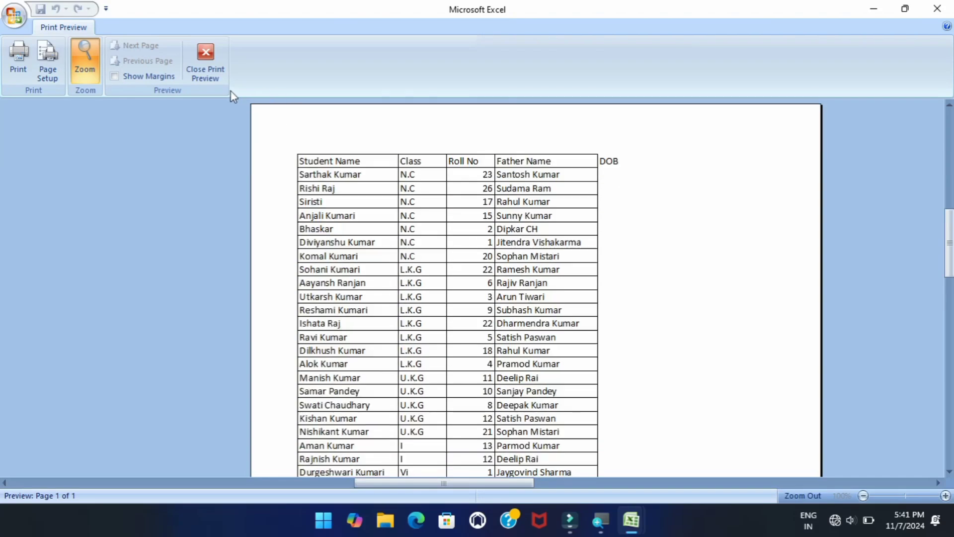
click(205, 59)
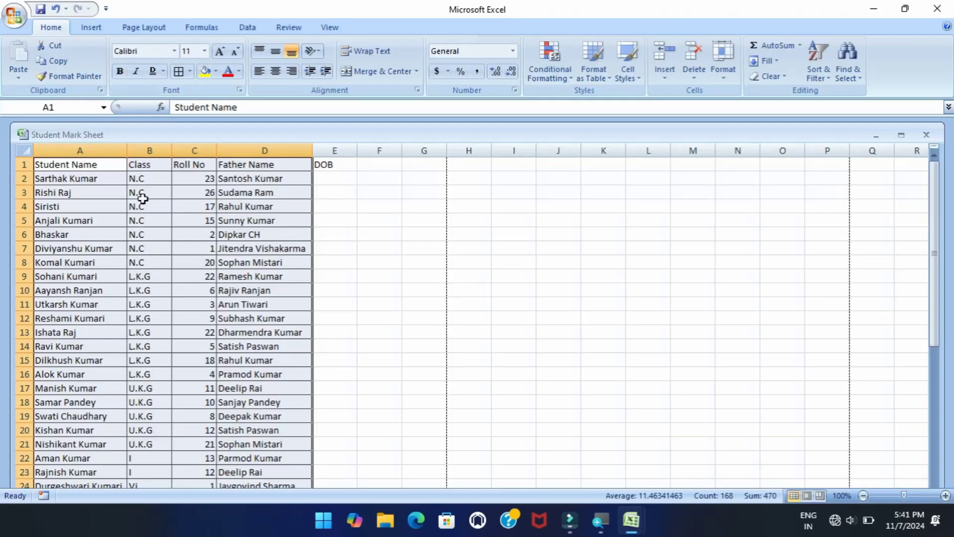
Remove the borders from the selected student table with No Border.
click(190, 71)
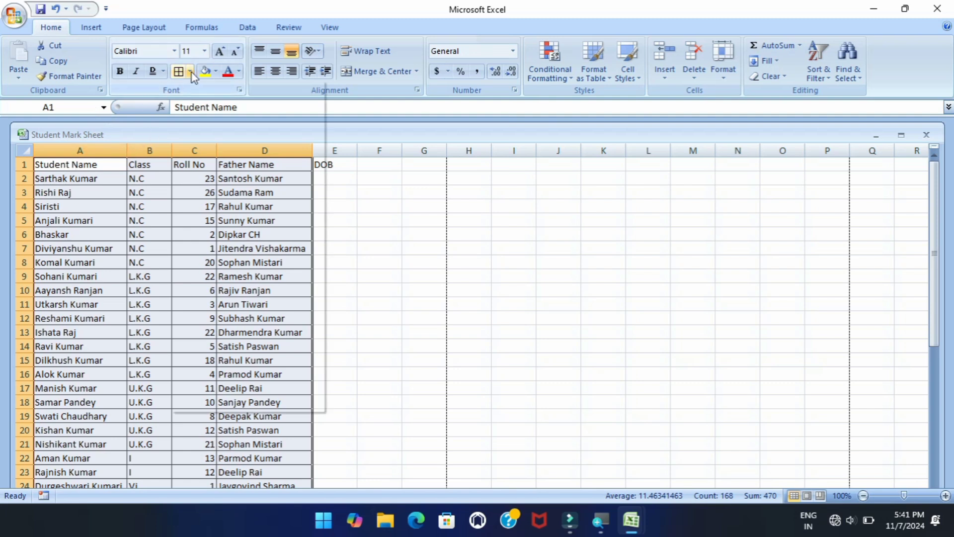
click(198, 166)
scroll(181, 219, down, 6)
scroll(183, 220, up, 6)
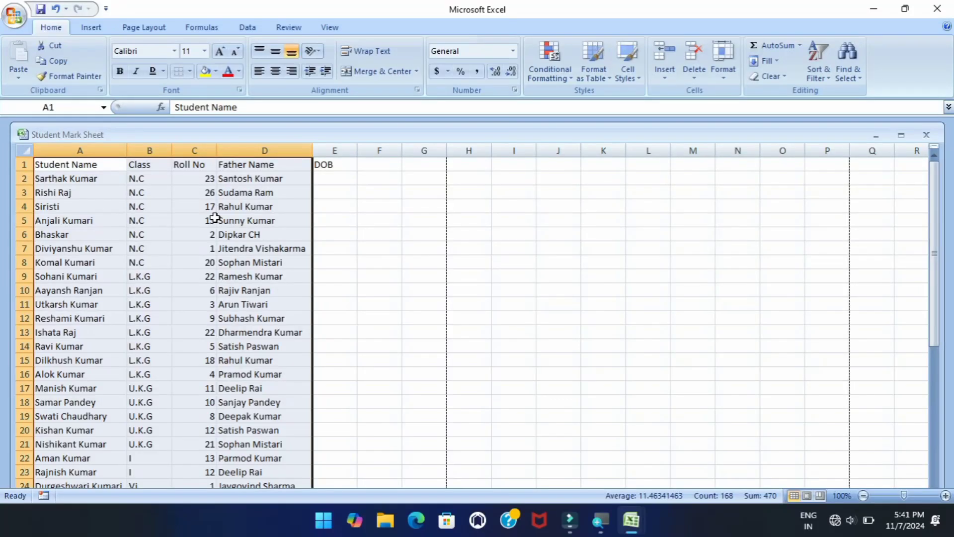
Select the student rows in A4:D11, check the table in Print Preview, and close the preview.
click(45, 172)
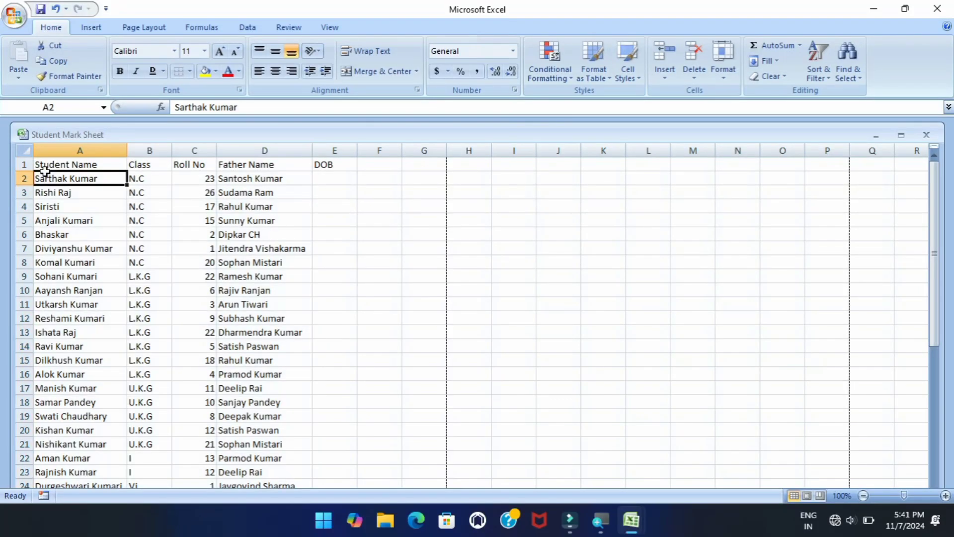
drag(57, 203, 229, 299)
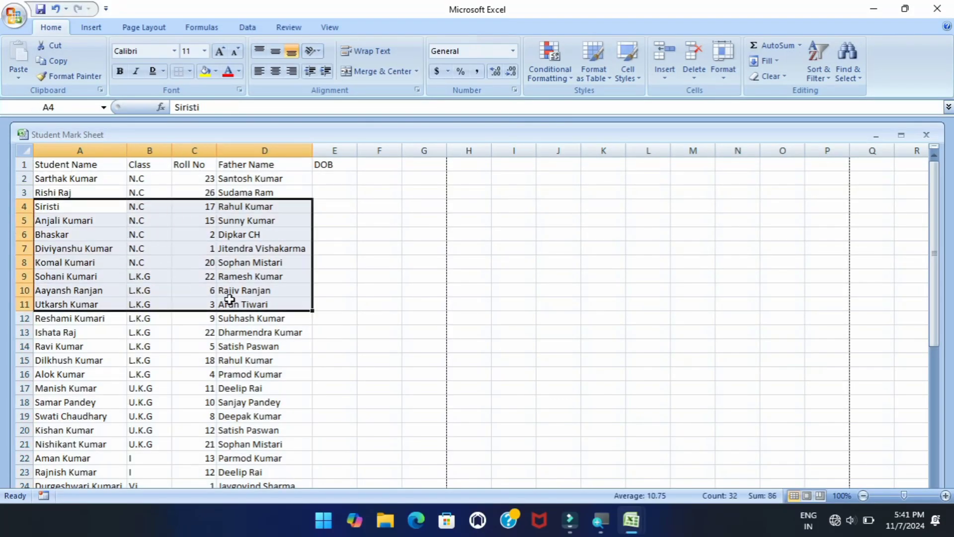
click(192, 72)
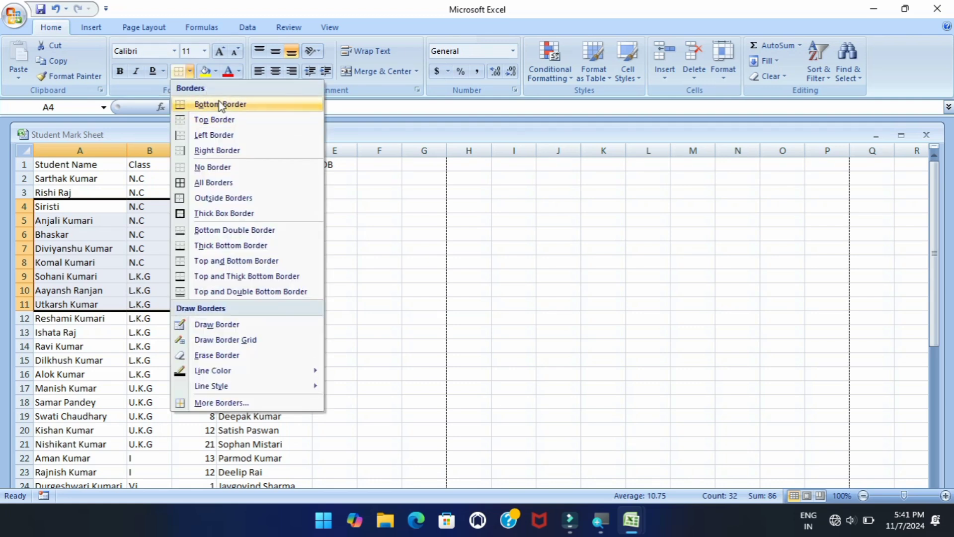
click(375, 197)
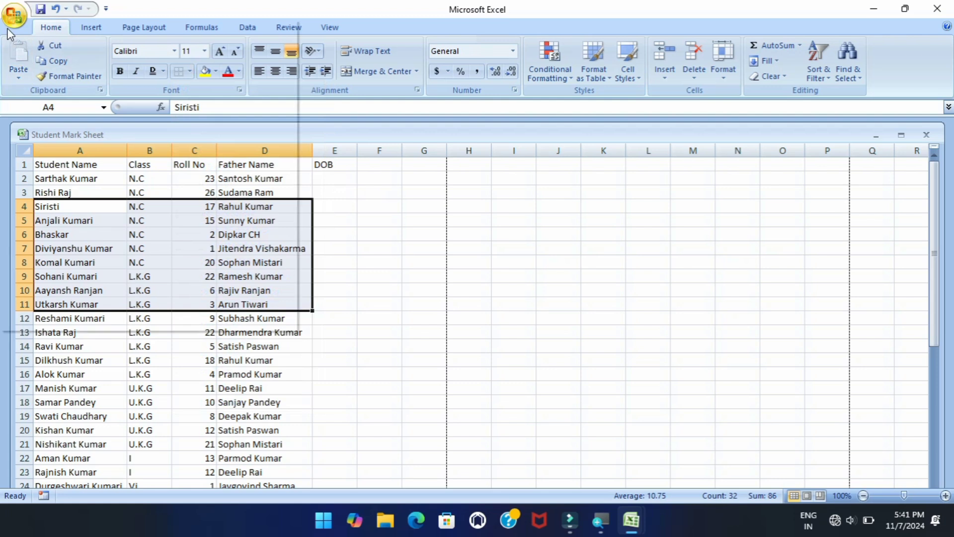
click(13, 16)
mouse_move(63, 166)
click(119, 134)
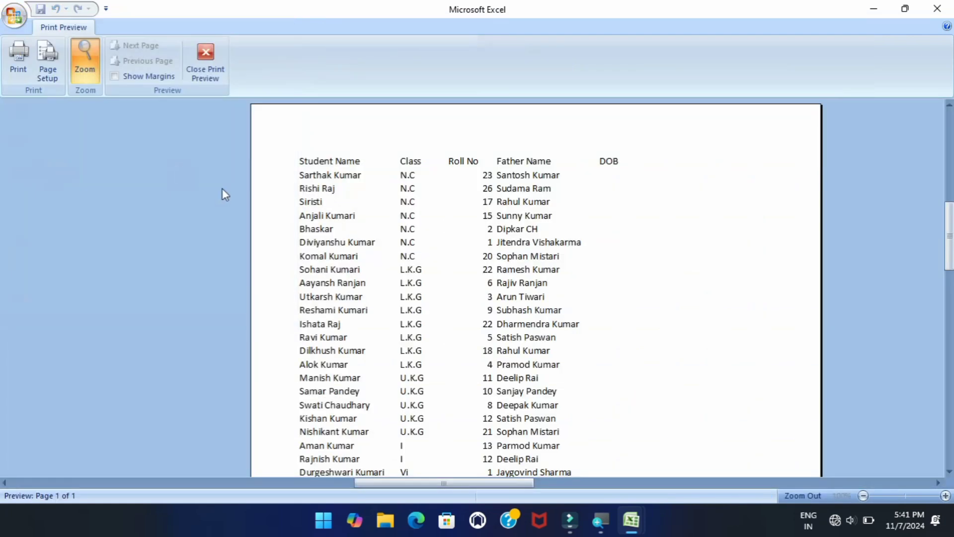
scroll(422, 288, down, 2)
scroll(431, 278, up, 2)
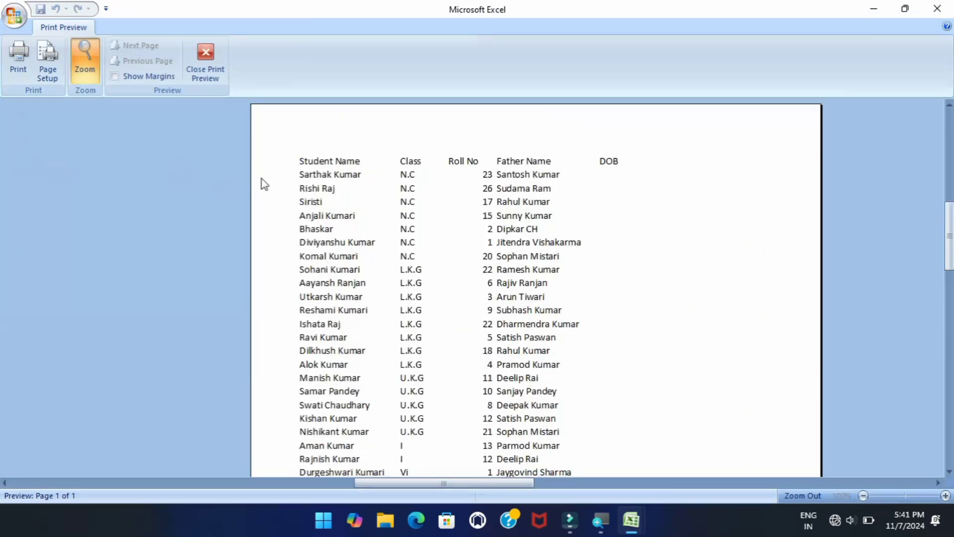
click(215, 74)
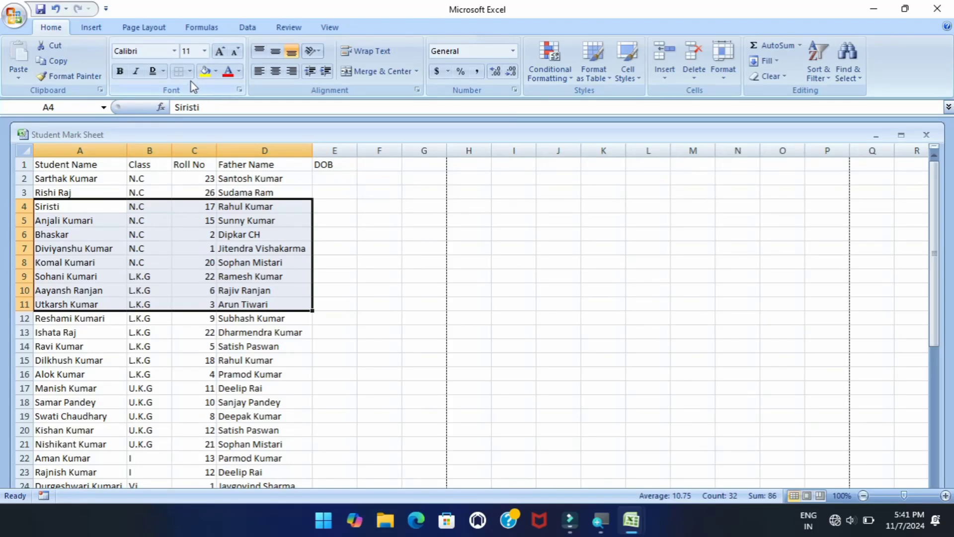
Add a Bottom Border to the selected student rows A4:D11 and check the line in Print Preview, closing the preview.
click(190, 71)
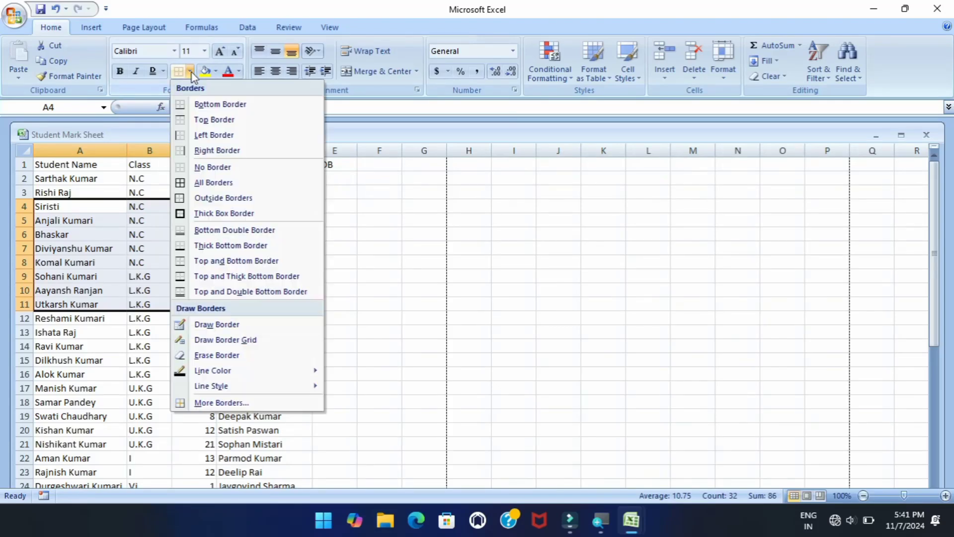
click(214, 105)
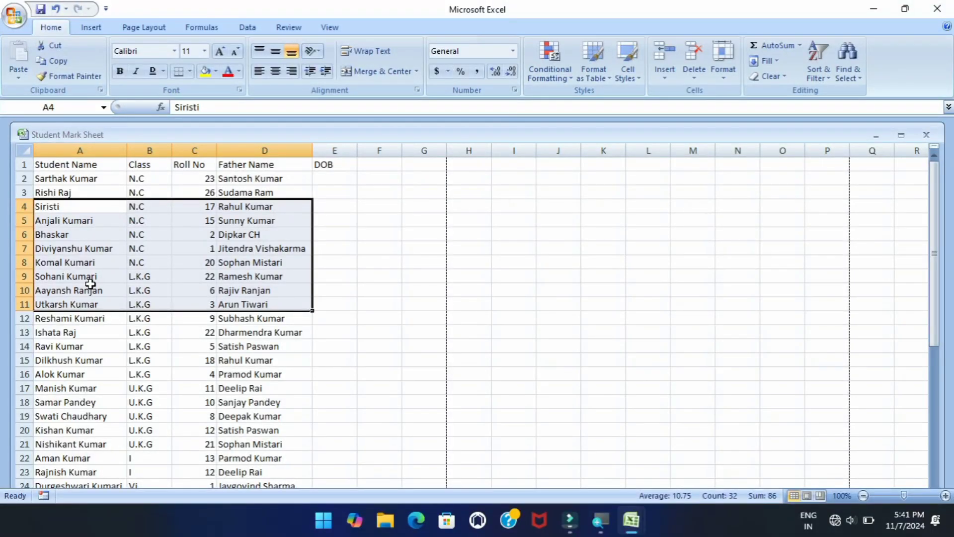
click(14, 15)
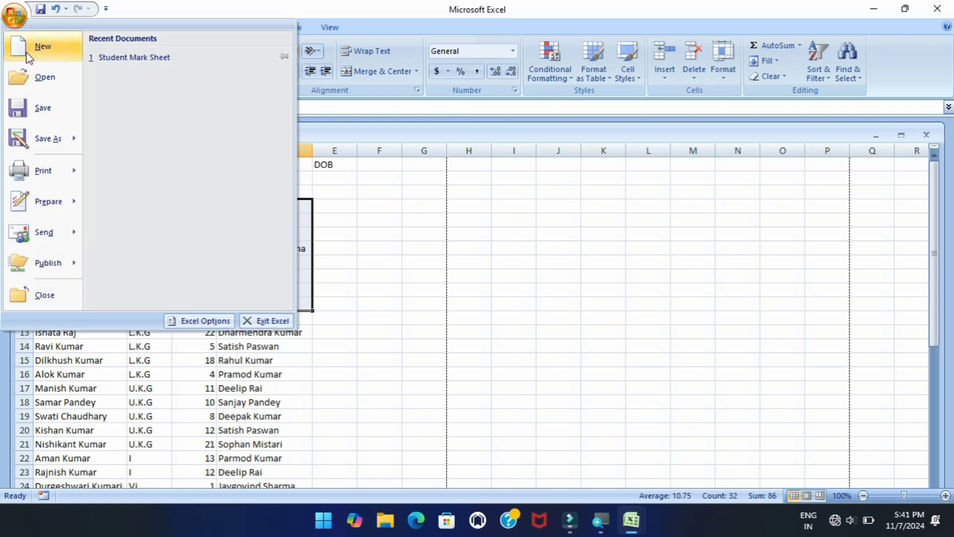
click(125, 150)
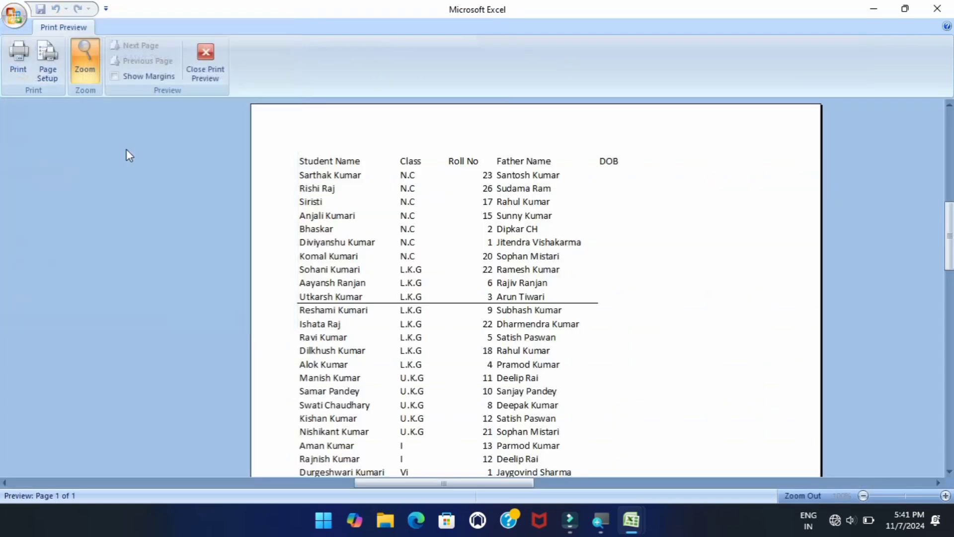
scroll(340, 235, up, 2)
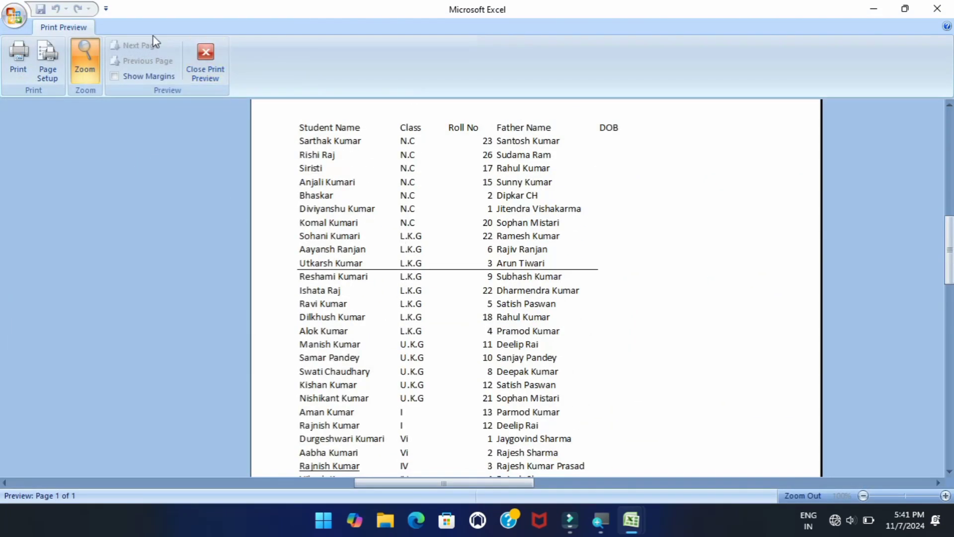
click(206, 64)
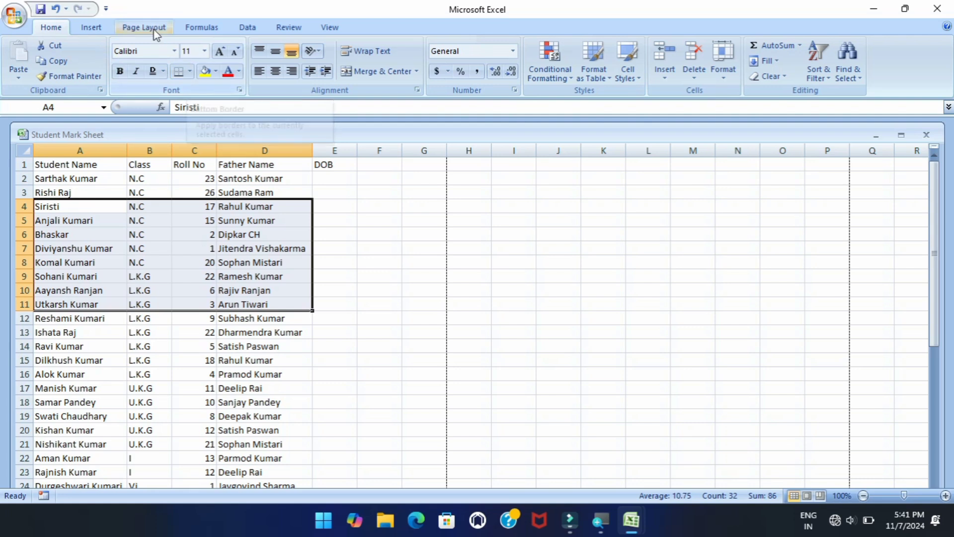
Add a Top Border to the selected rows A4:D11 and check it in Print Preview, closing the preview.
click(189, 72)
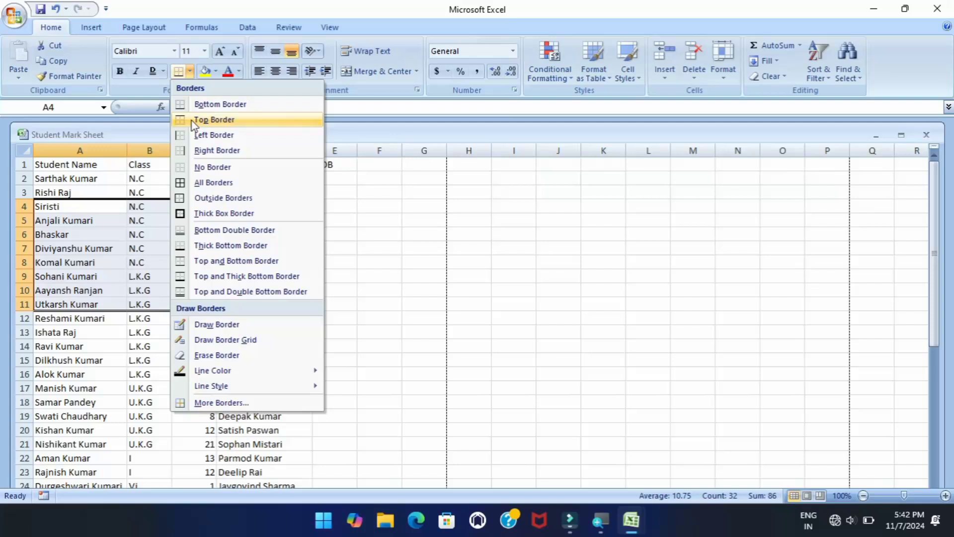
click(192, 127)
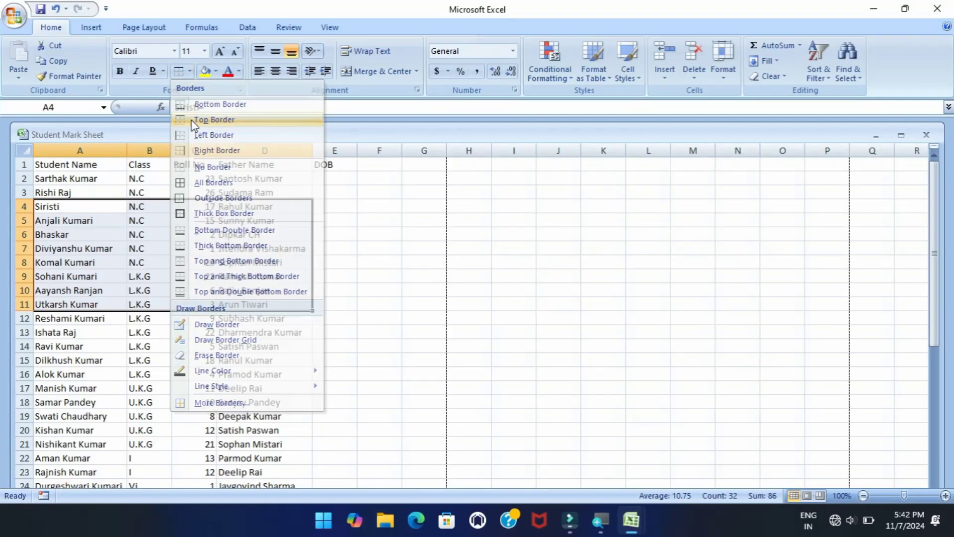
click(14, 15)
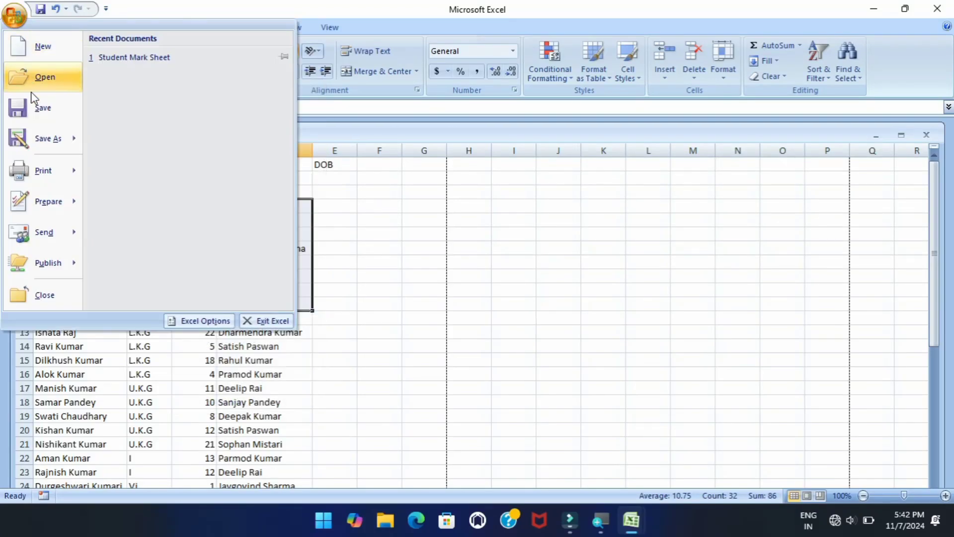
mouse_move(43, 171)
click(141, 152)
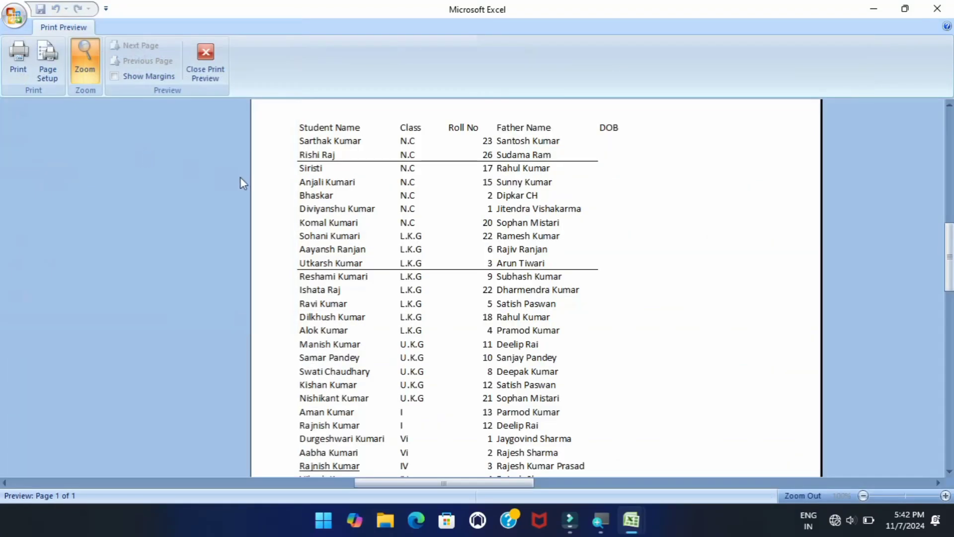
click(205, 62)
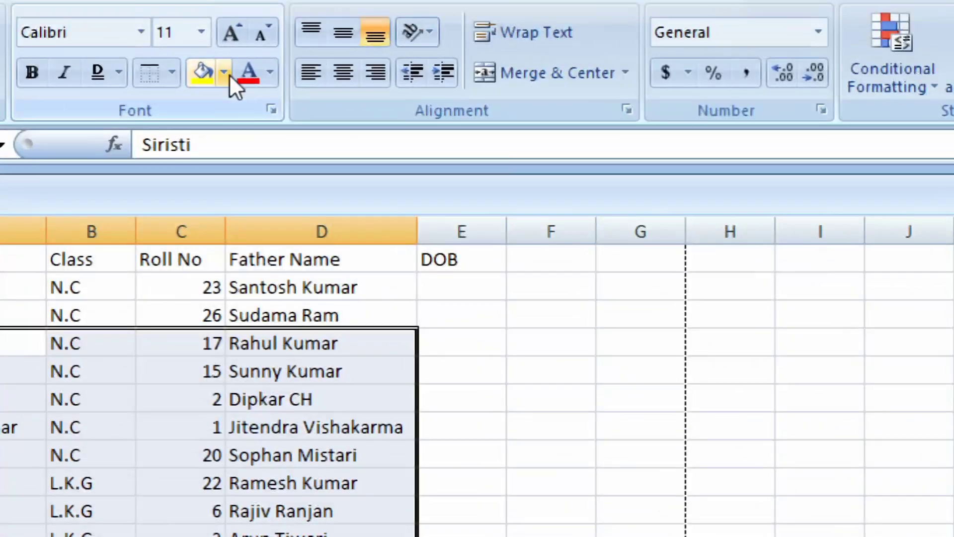
Add a Left Border to the selected rows A4:D11 and check it in Print Preview, closing the preview.
click(189, 71)
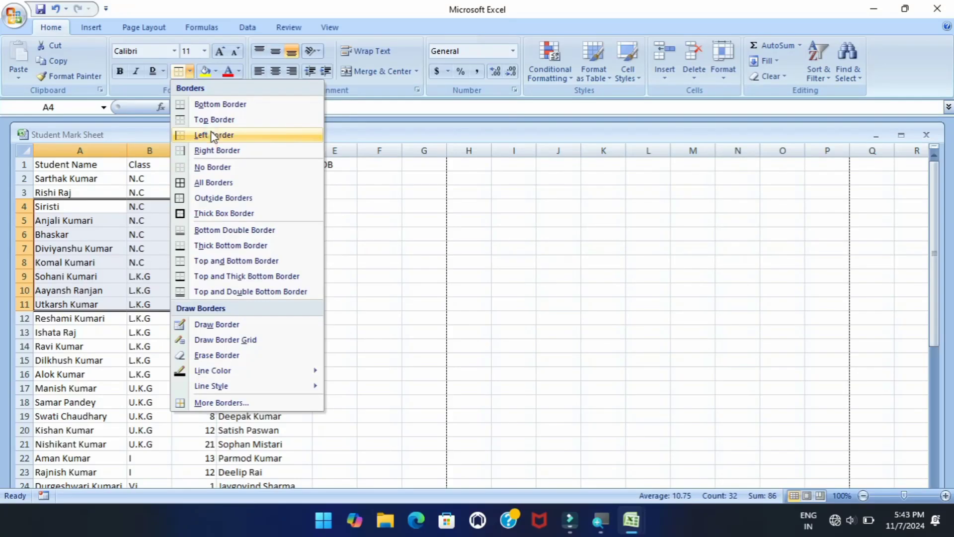
click(213, 135)
click(14, 15)
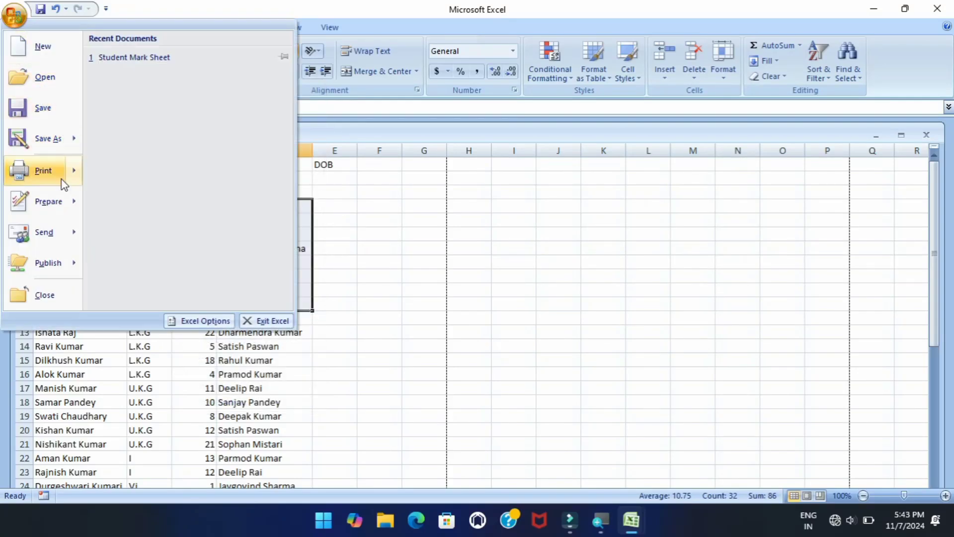
mouse_move(65, 185)
click(120, 195)
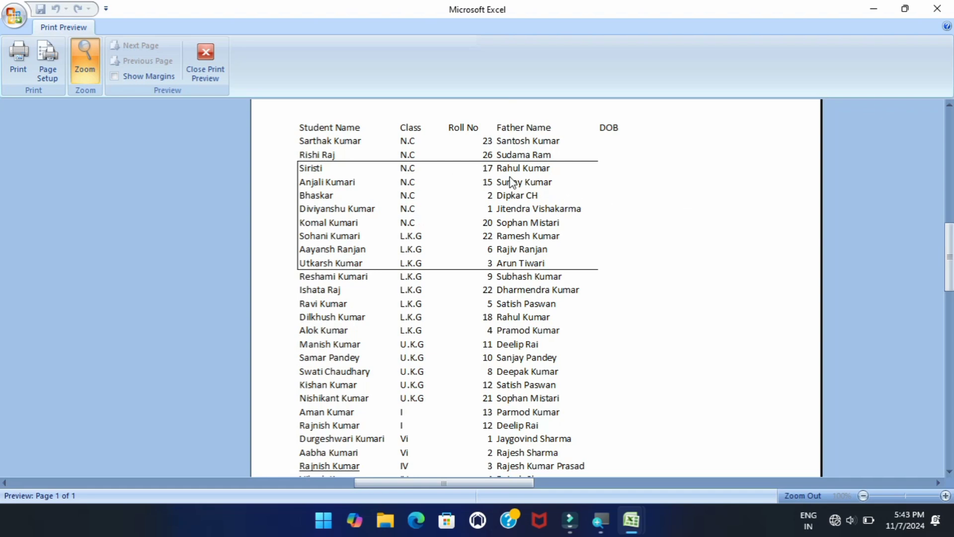
click(206, 58)
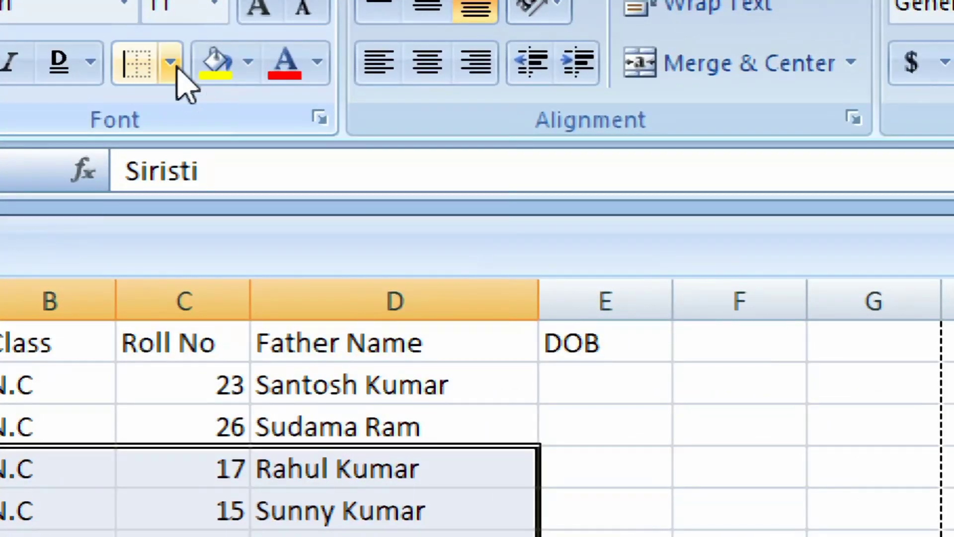
Add a Right Border to the selected rows A4:D11 and check it in Print Preview, closing the preview.
click(190, 71)
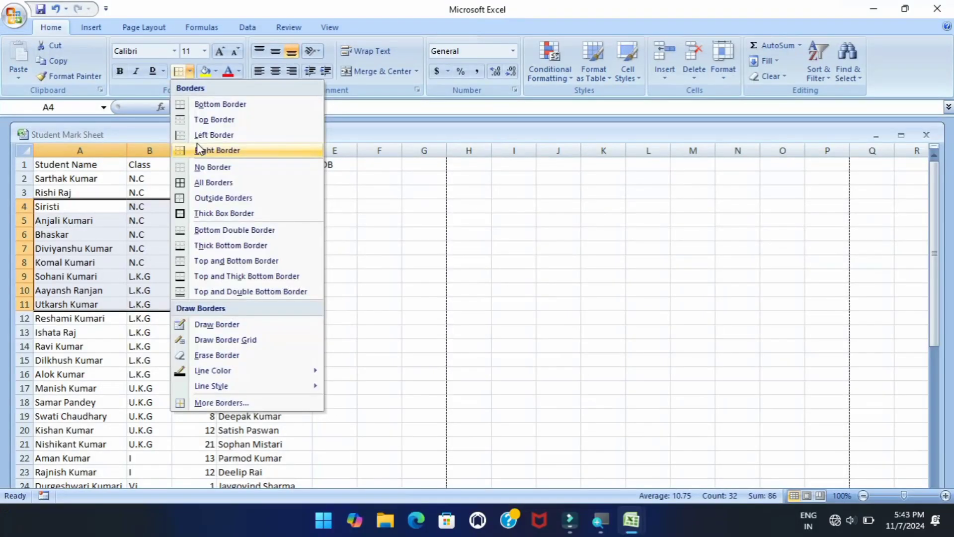
click(197, 299)
click(24, 22)
mouse_move(67, 176)
click(124, 147)
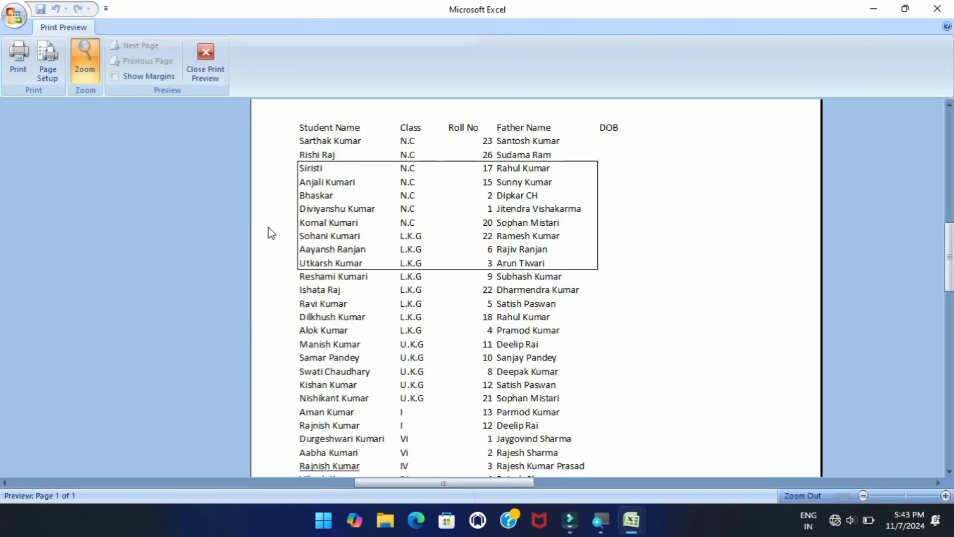
click(211, 83)
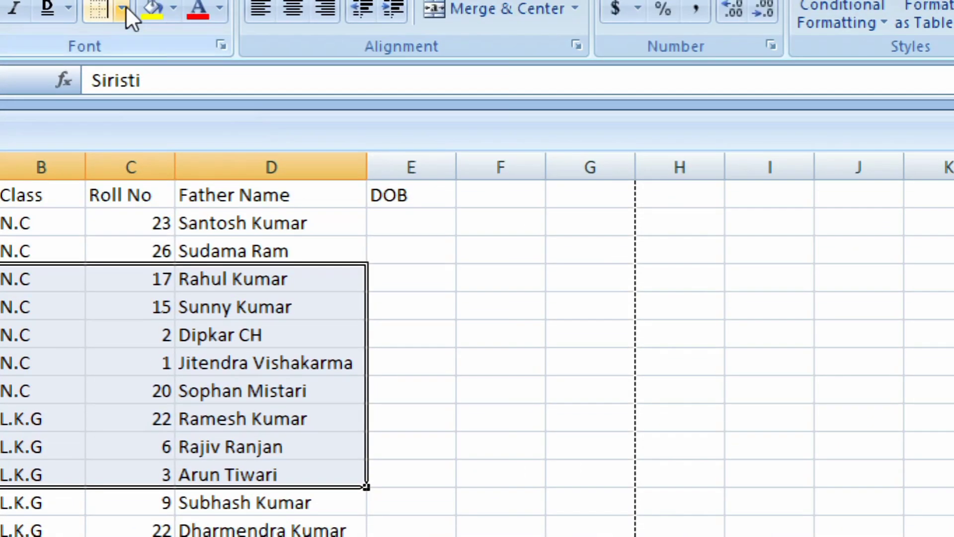
Remove all borders from the selected rows A4:D11 with No Border.
key(super)
key(super)
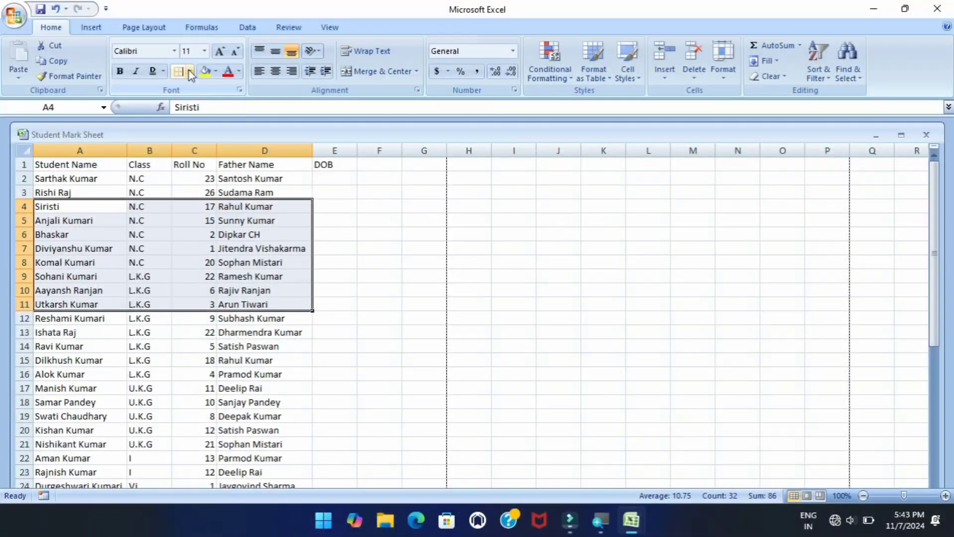
click(170, 61)
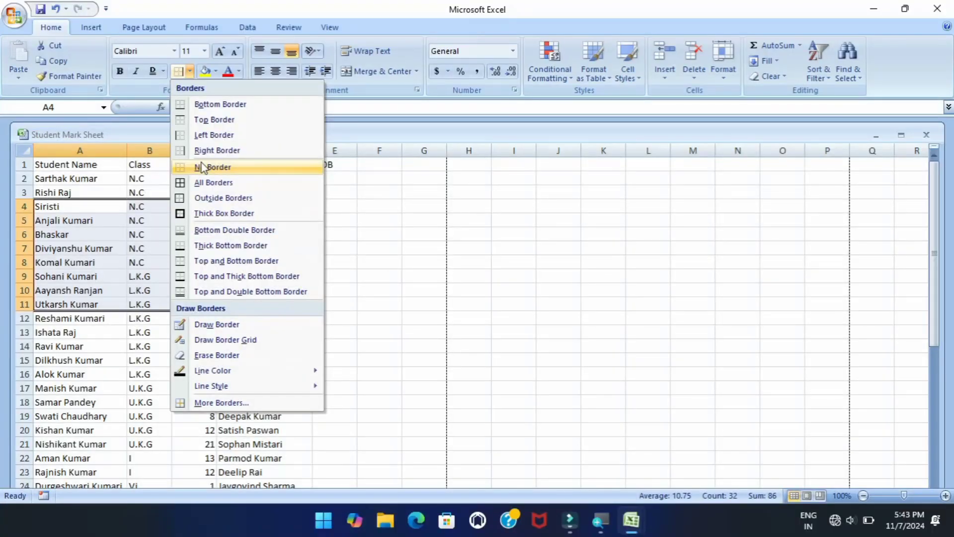
click(206, 179)
scroll(205, 163, down, 3)
scroll(205, 163, up, 3)
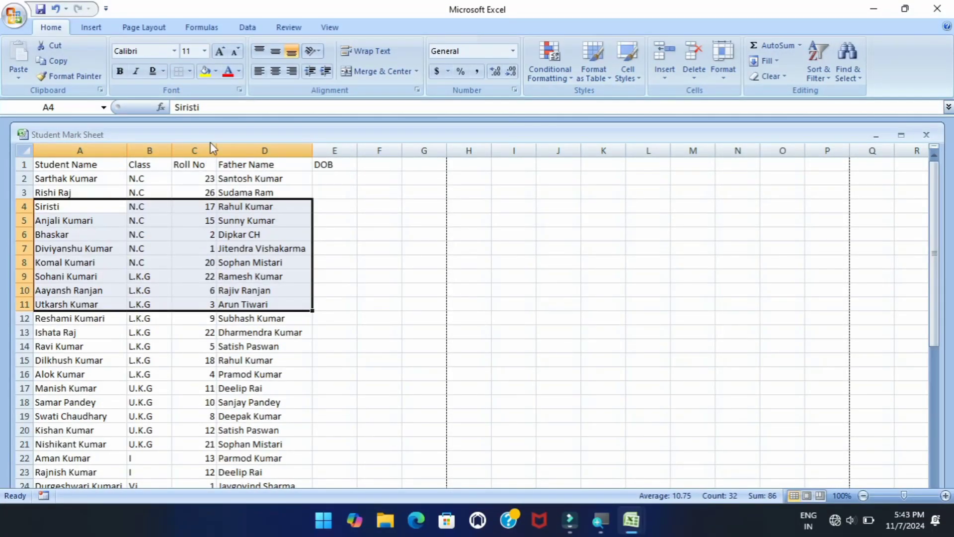
Check in Print Preview that rows 4 to 11 are free of borders, and close the preview.
key(ctrl+F2)
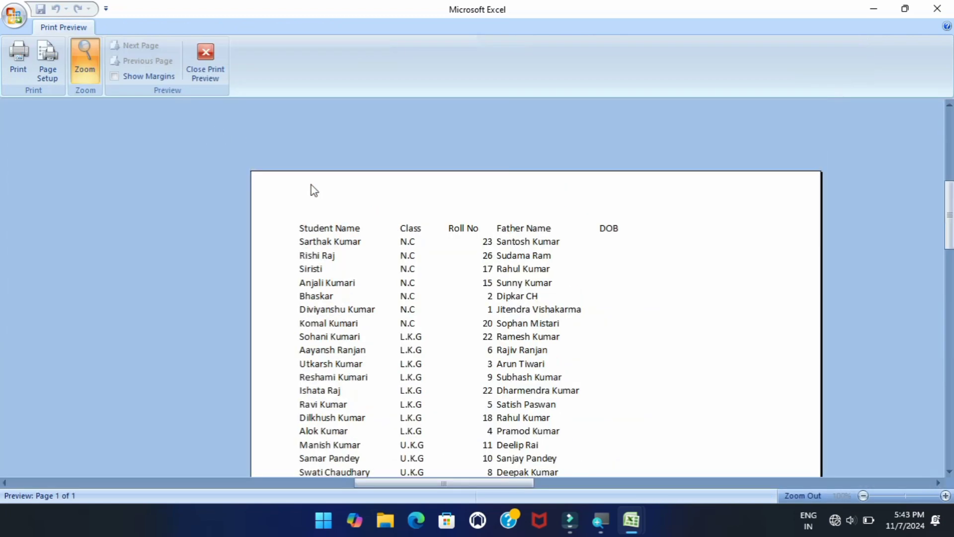
scroll(314, 190, up, 3)
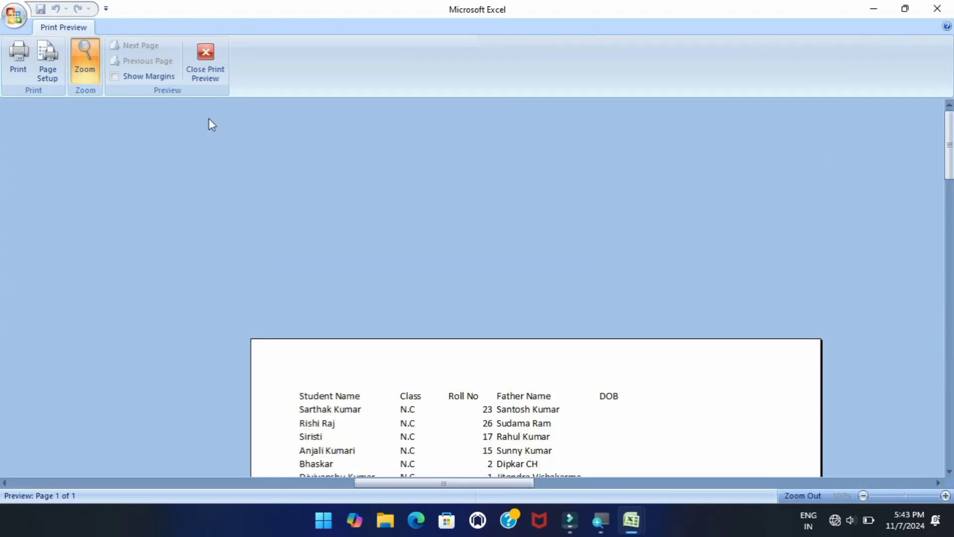
click(204, 62)
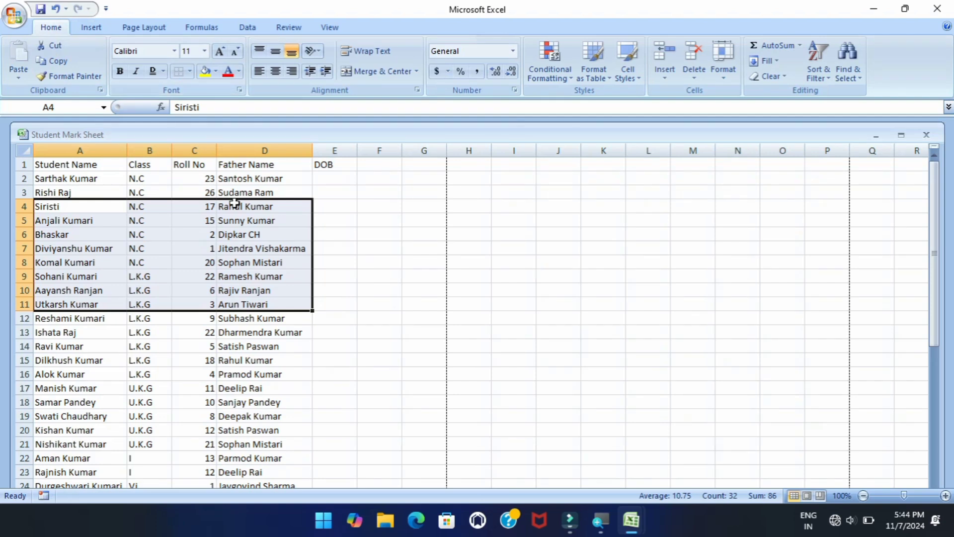
Fill the student rows in A2:D9 with the lightest green theme color.
click(331, 373)
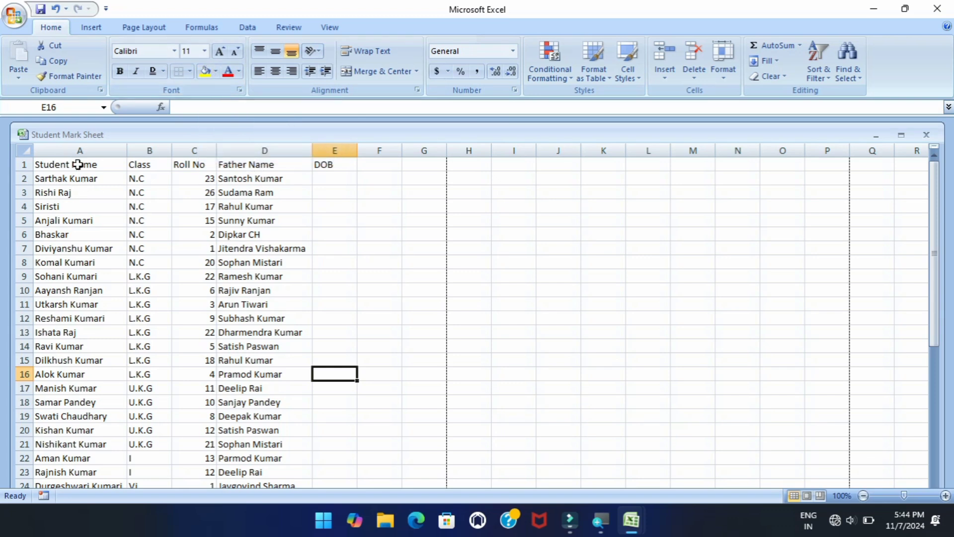
drag(55, 182, 279, 279)
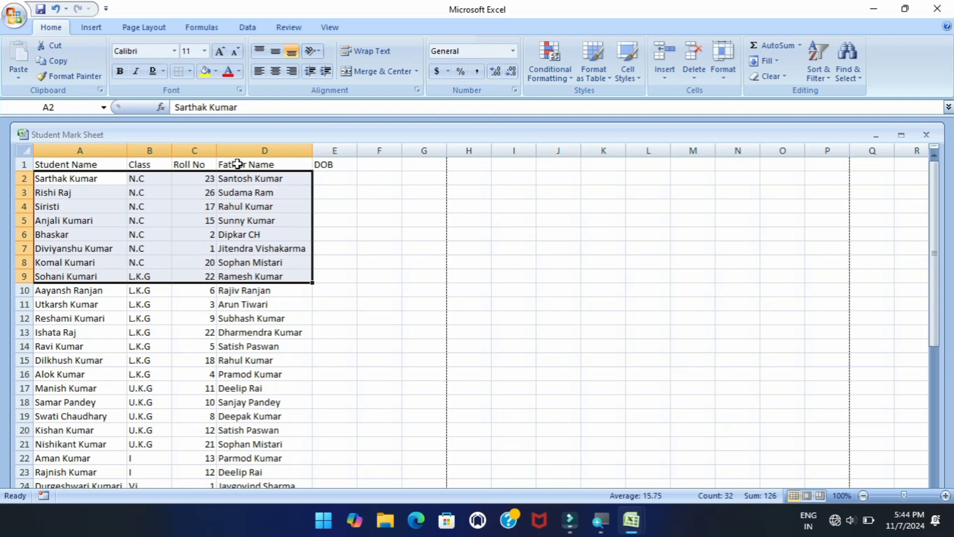
click(215, 72)
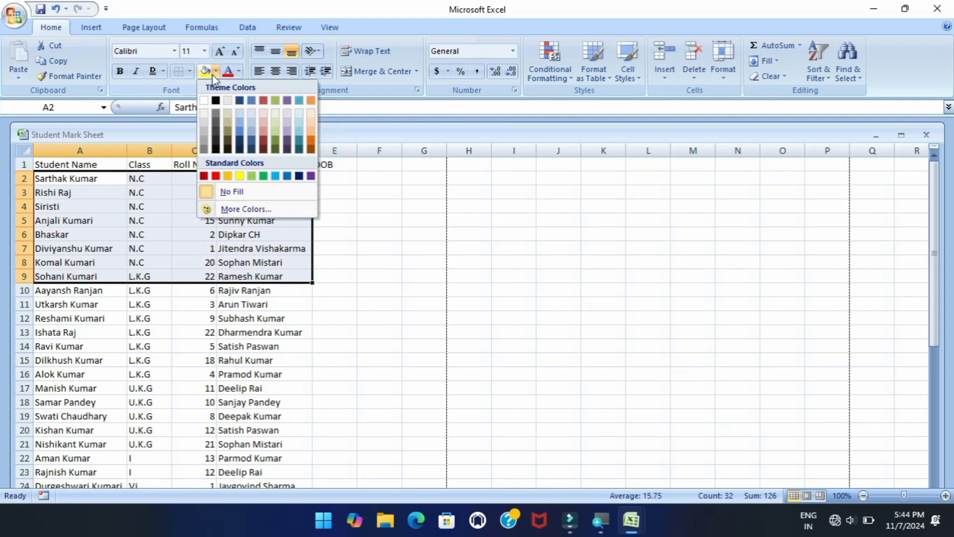
click(277, 114)
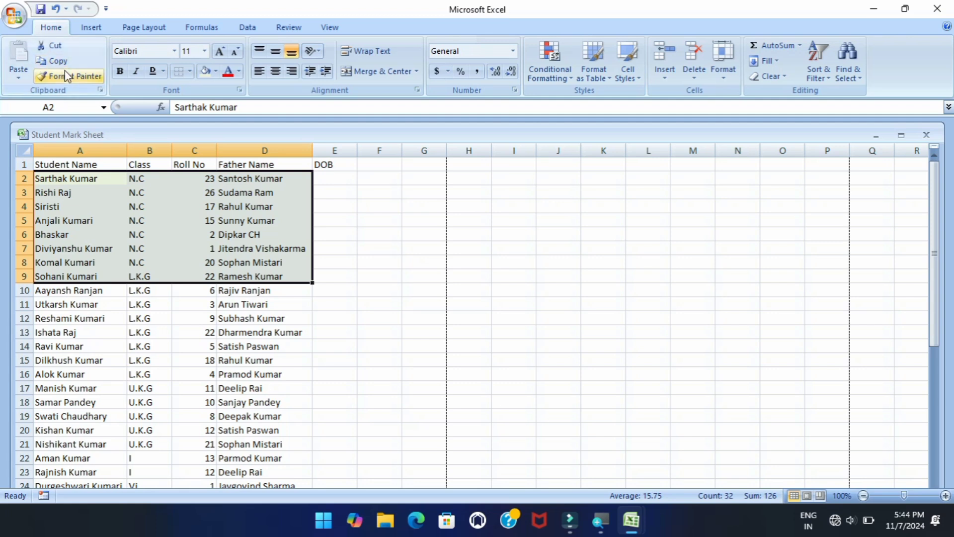
Check the green fill of rows 2 to 9 in Print Preview, close the preview and deselect the range.
key(ctrl+F2)
scroll(362, 288, down, 3)
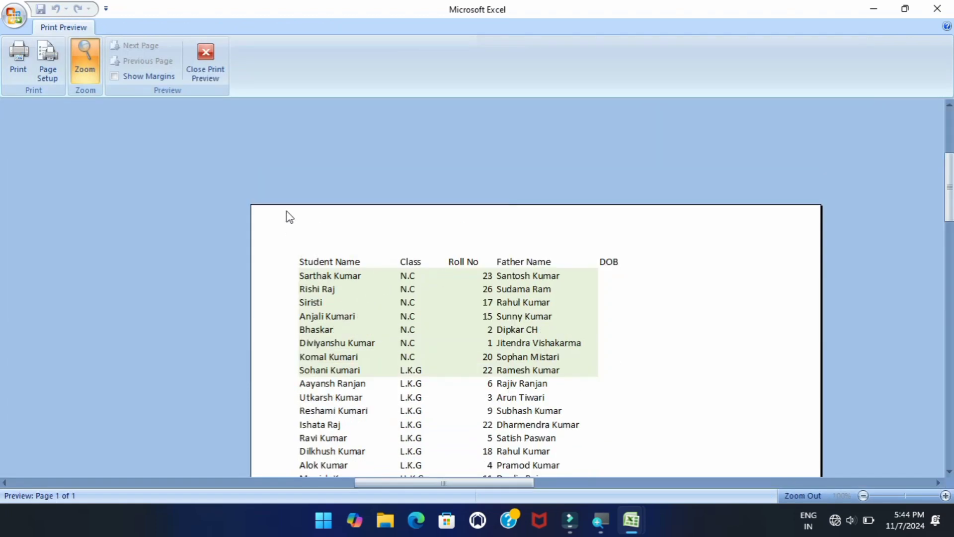
click(205, 62)
click(139, 387)
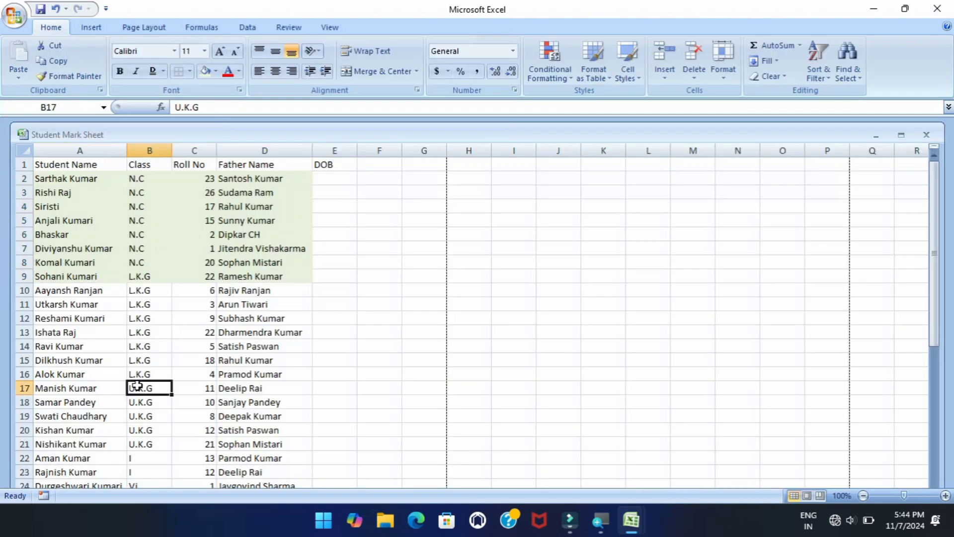
Fill the student rows in A10:D16 with a medium orange theme color and check it in Print Preview, closing the preview.
drag(110, 294, 308, 375)
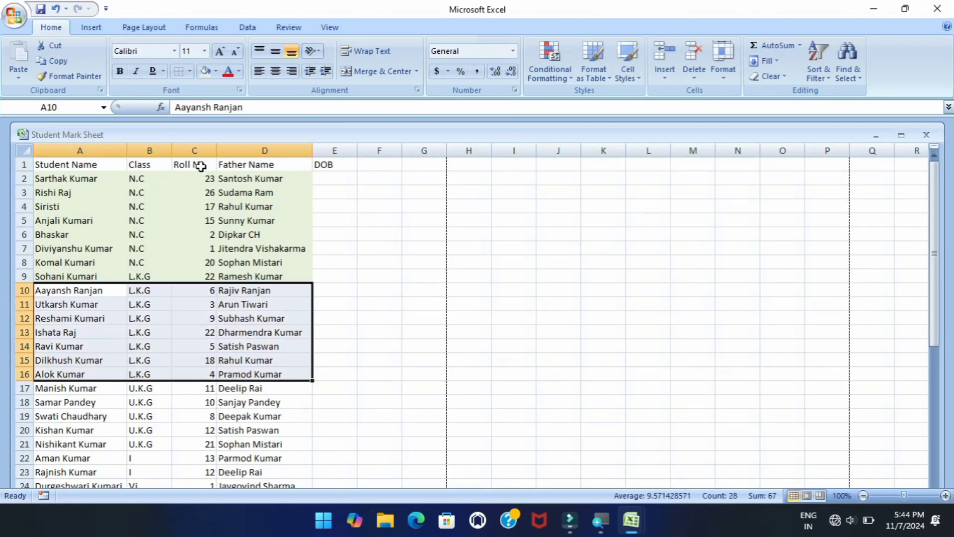
click(215, 72)
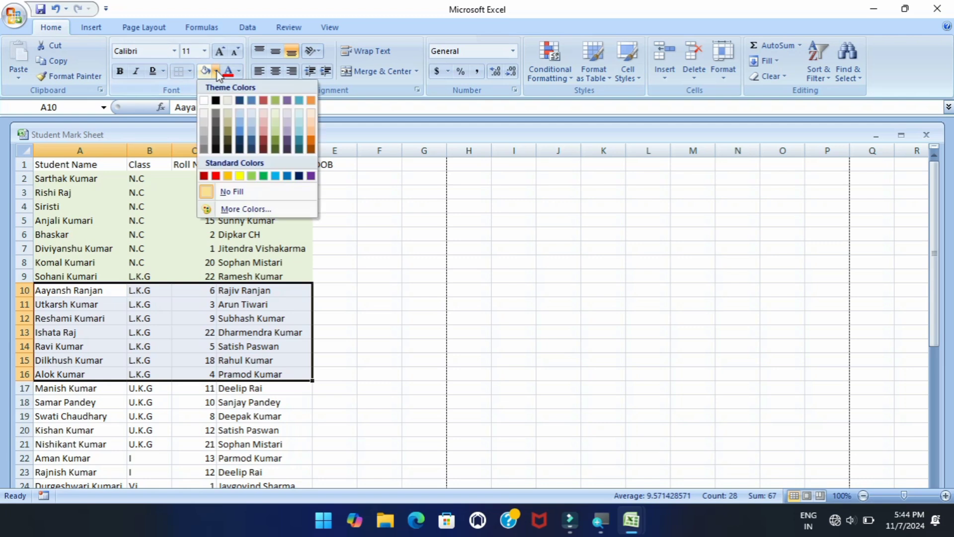
click(309, 112)
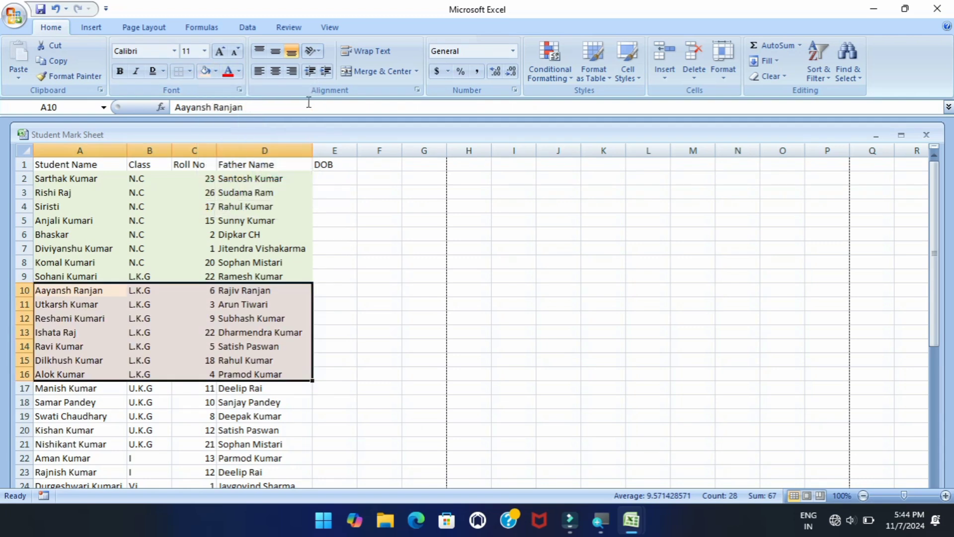
click(215, 71)
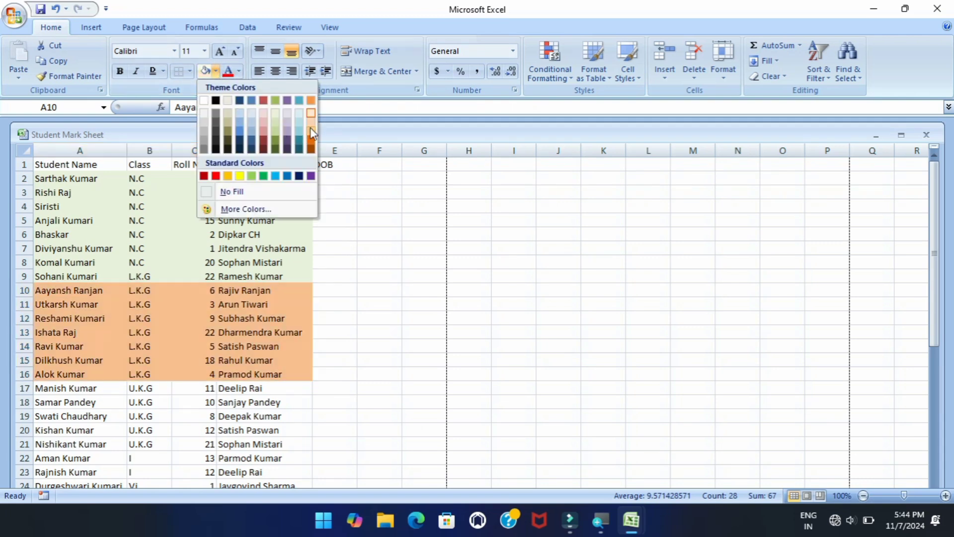
click(310, 127)
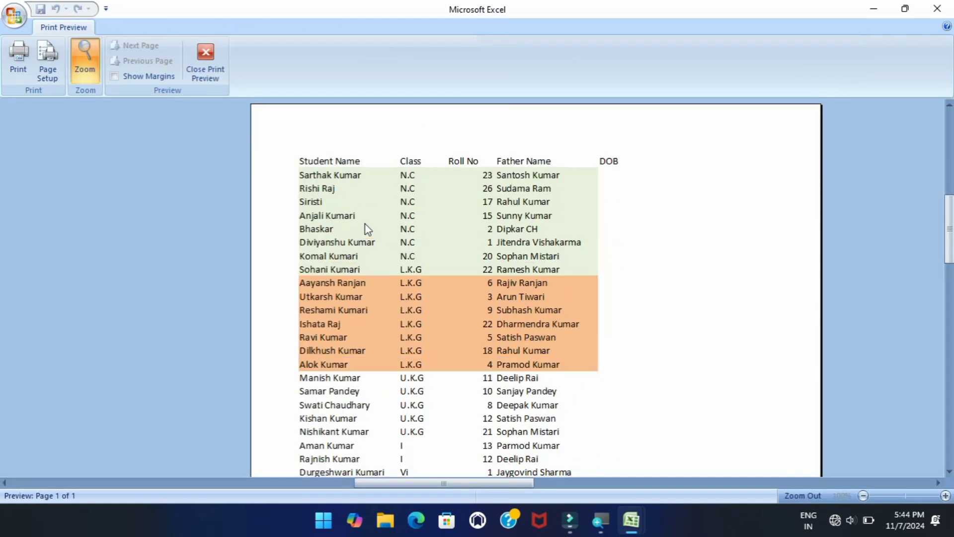
click(210, 75)
scroll(208, 222, up, 2)
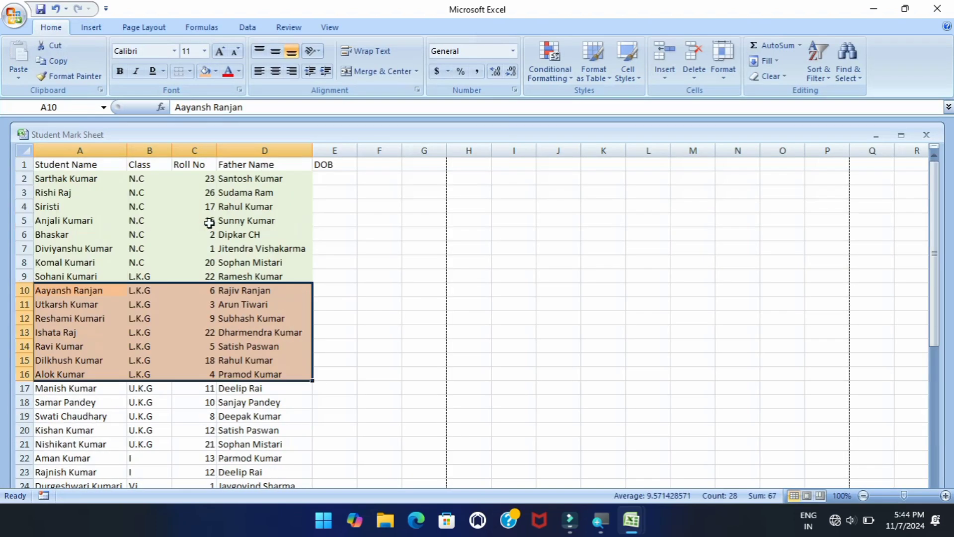
Set the font color of the header and student rows in A1:D9 to standard red and deselect the range.
drag(50, 178, 191, 276)
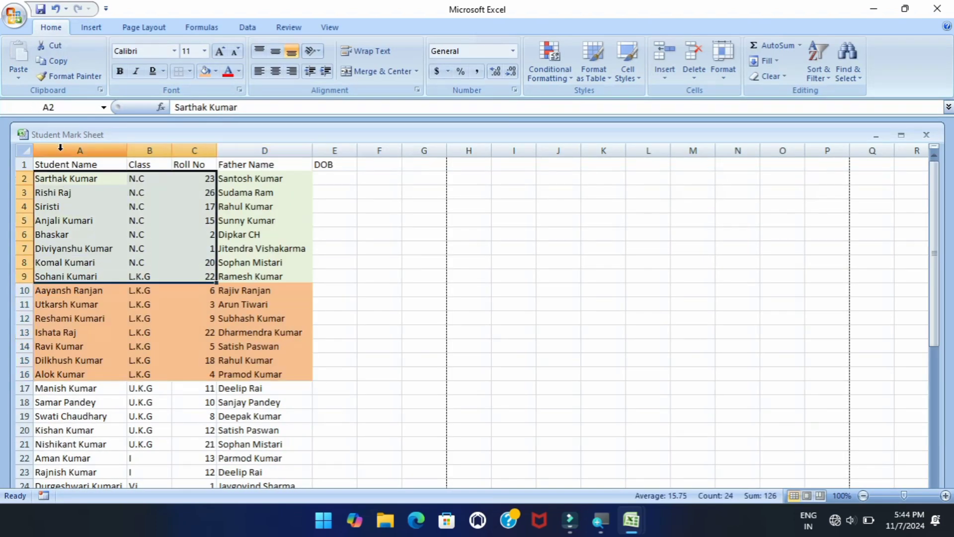
drag(48, 164, 263, 277)
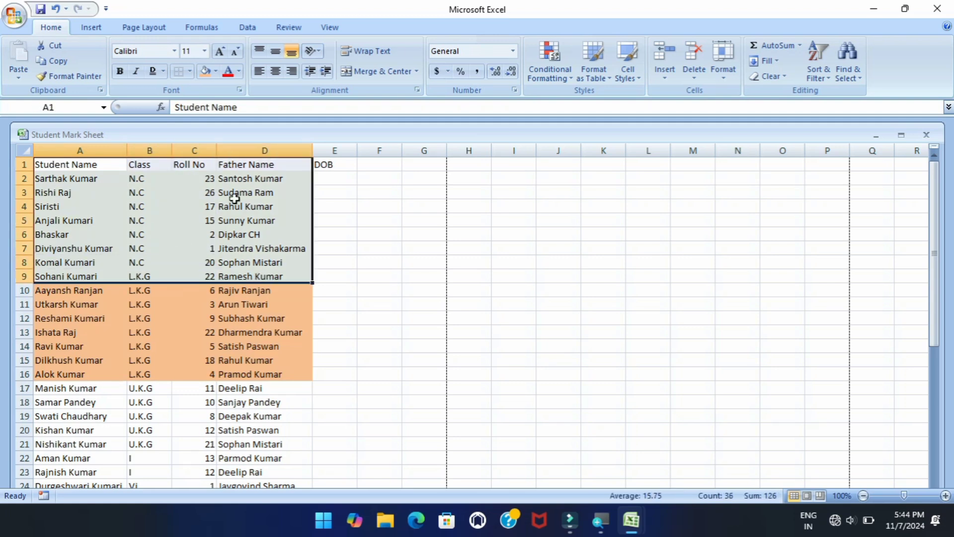
click(241, 75)
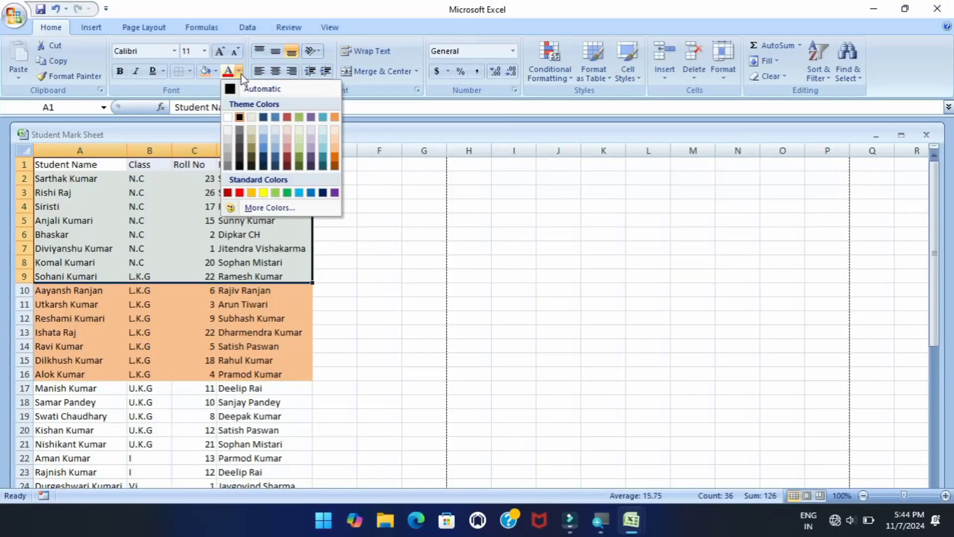
click(240, 192)
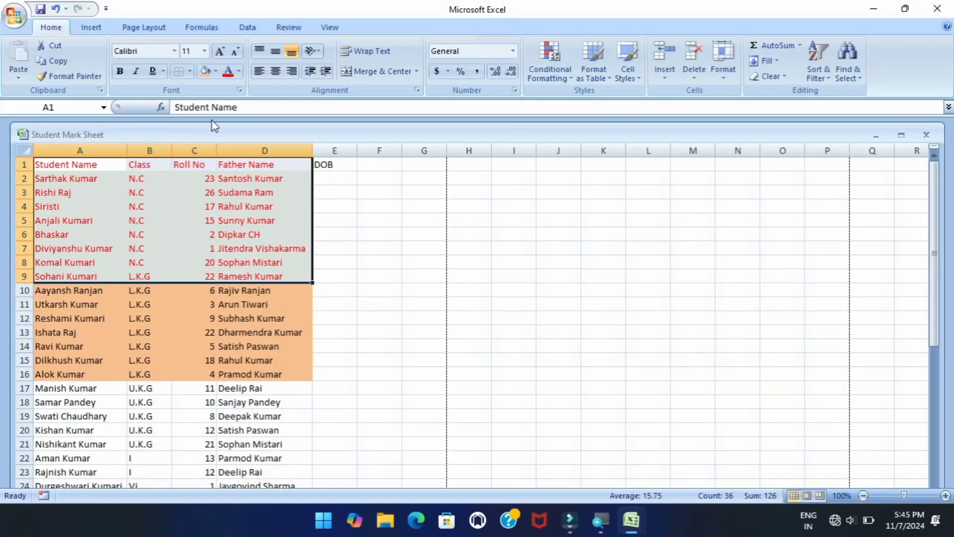
click(61, 165)
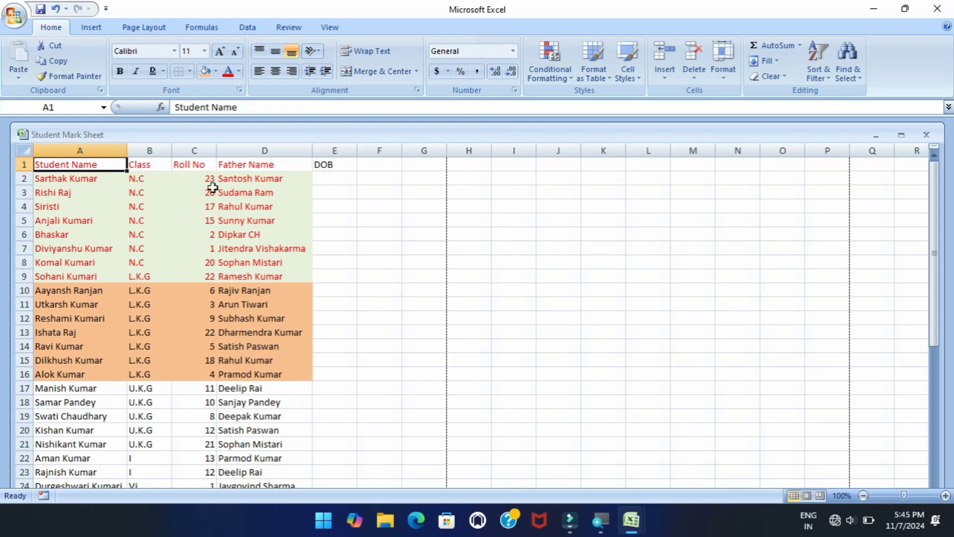
click(175, 236)
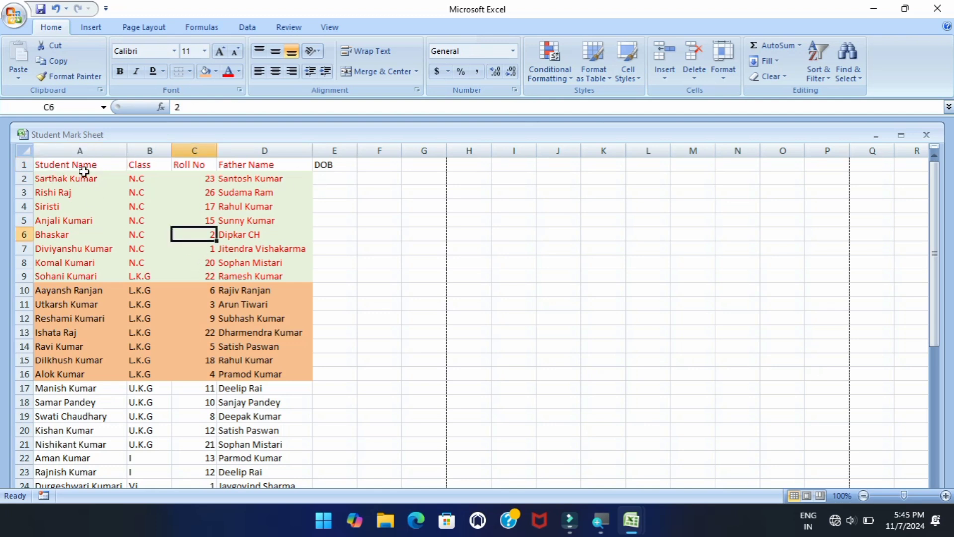
Set the row height of rows 1 to 9 to 50.
drag(58, 165, 269, 275)
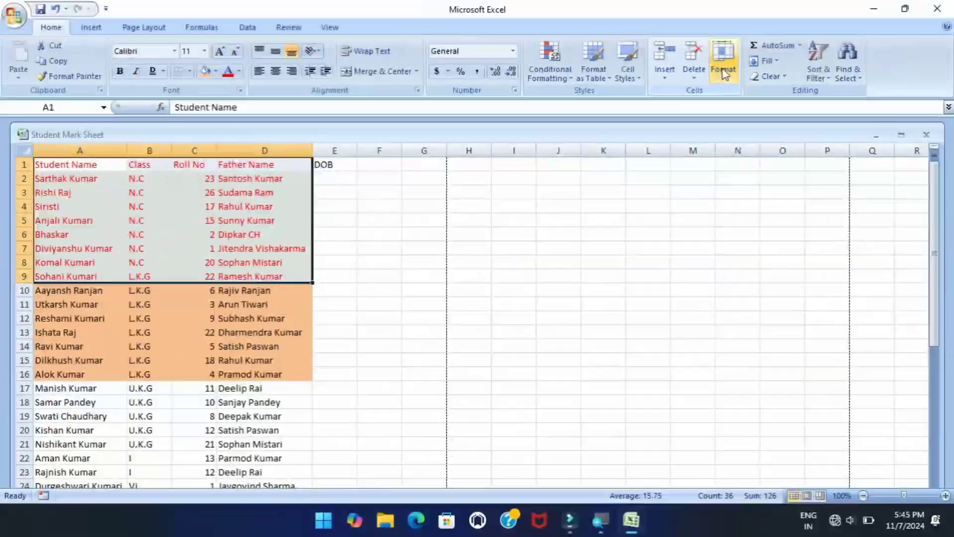
click(725, 71)
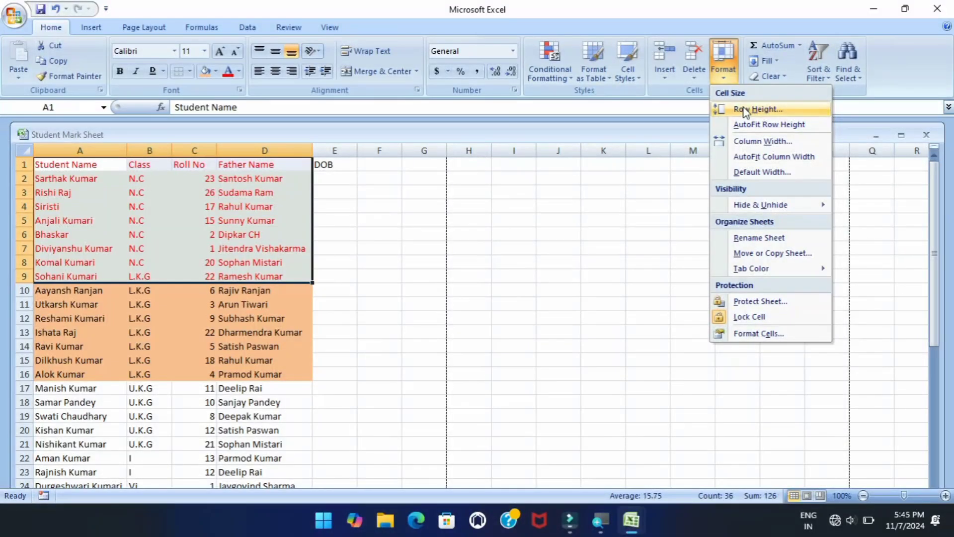
click(746, 109)
key(BackSpace)
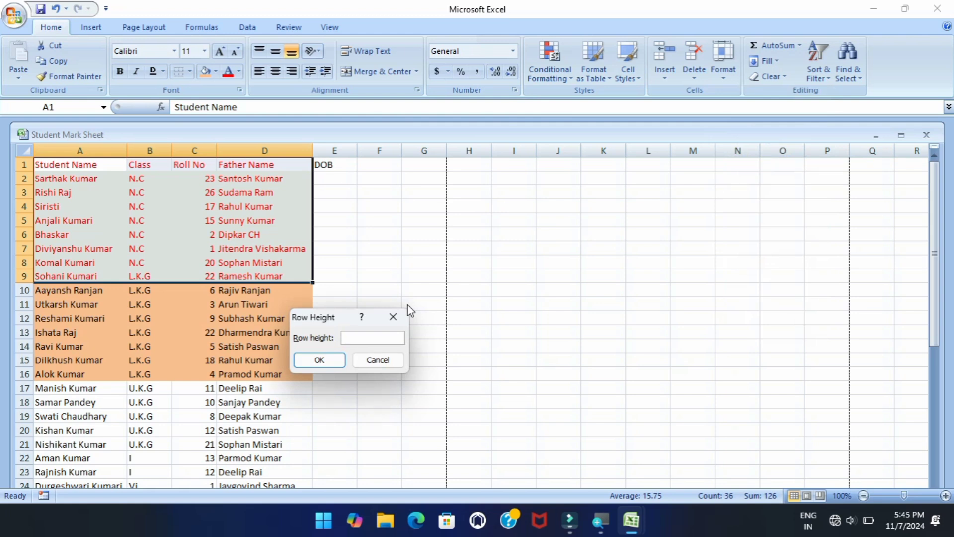
text(50)
key(Return)
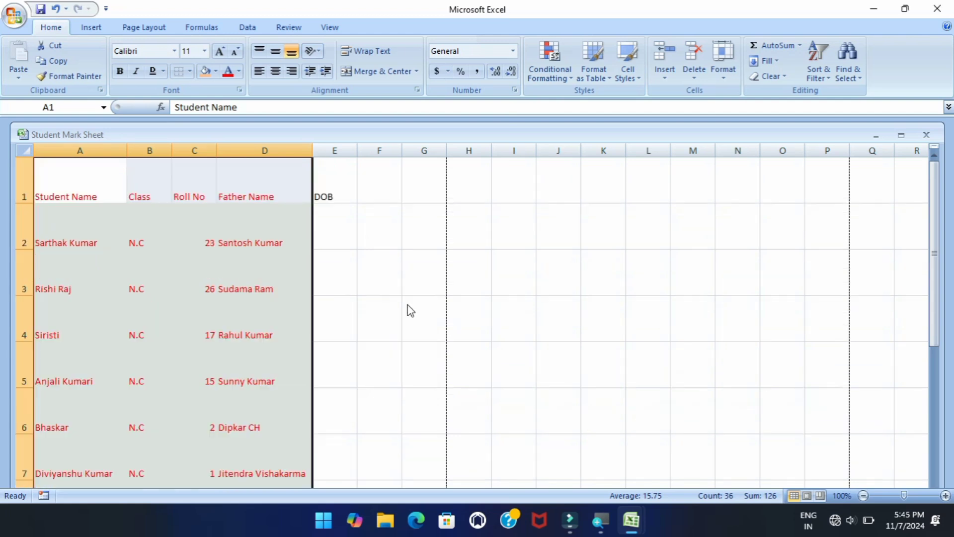
Examine the new height of rows 1 to 9 against the rows below them.
scroll(408, 305, down, 5)
scroll(408, 305, up, 4)
scroll(408, 302, up, 1)
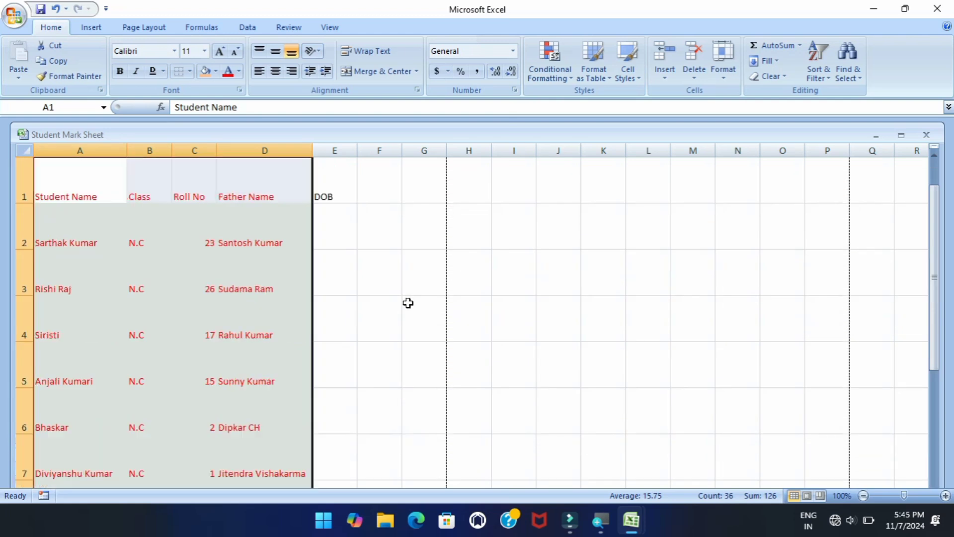
scroll(409, 302, down, 1)
scroll(410, 302, up, 1)
scroll(409, 302, down, 2)
scroll(409, 300, up, 2)
click(78, 183)
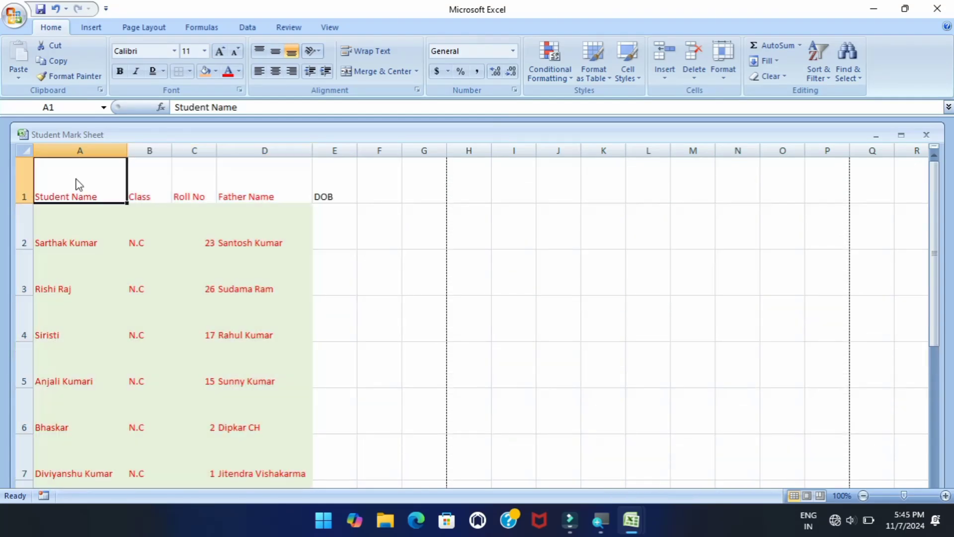
drag(51, 172, 169, 257)
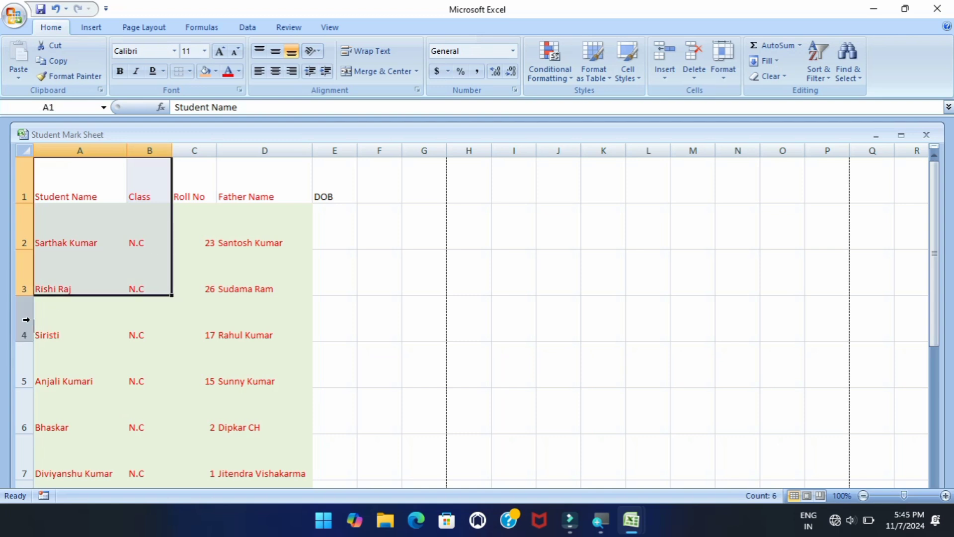
click(24, 318)
click(68, 260)
drag(65, 241, 147, 264)
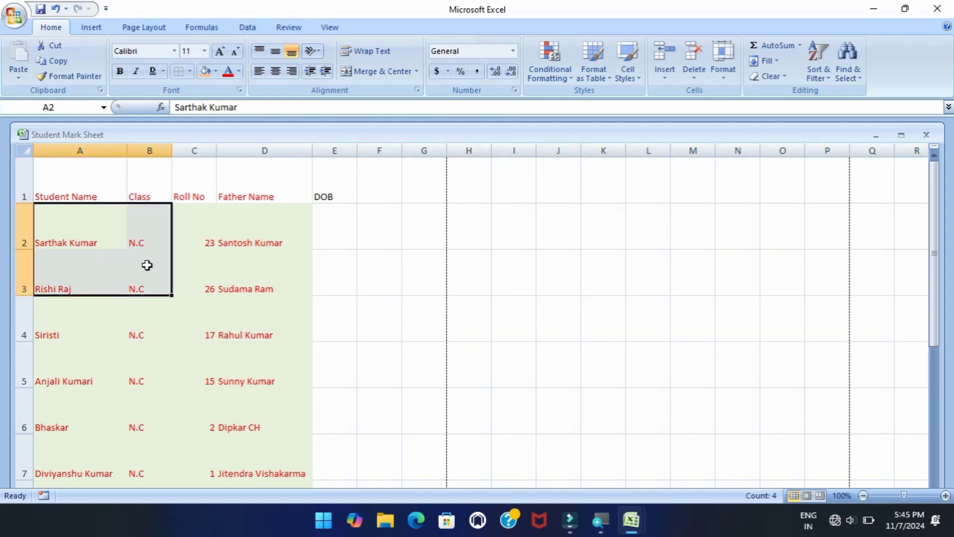
click(25, 150)
click(67, 188)
Select cells A1:D4 and apply Top Align, Middle Align and Bottom Align to them in turn.
drag(83, 186, 271, 325)
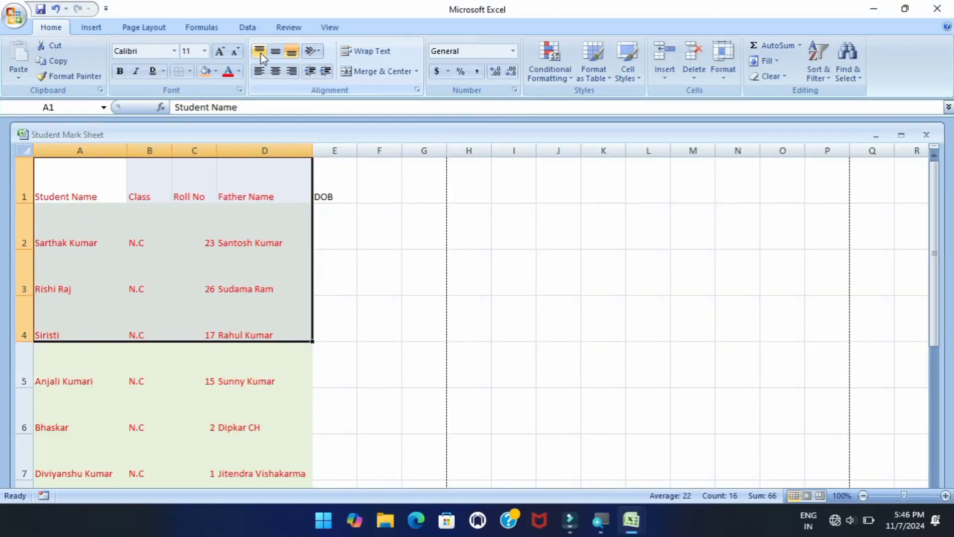
click(260, 51)
key(super)
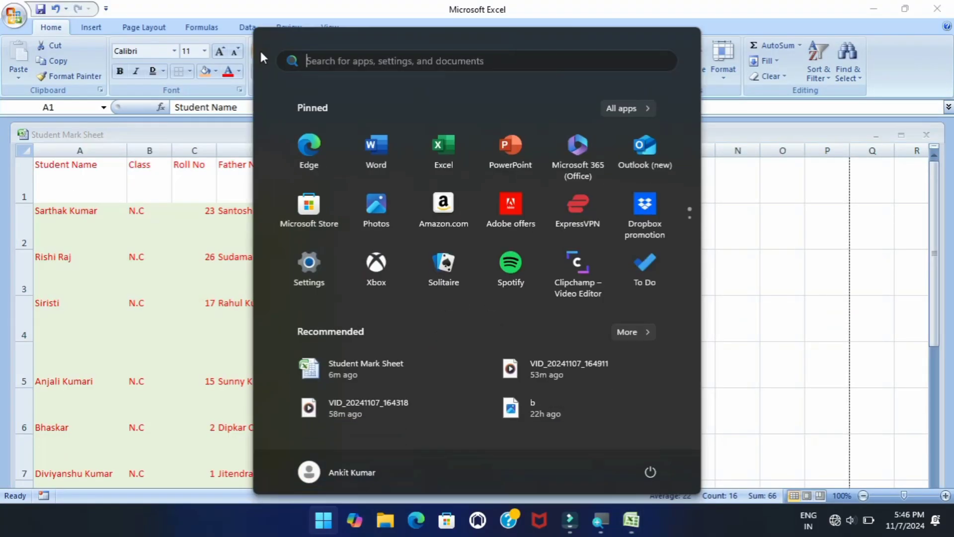
key(Escape)
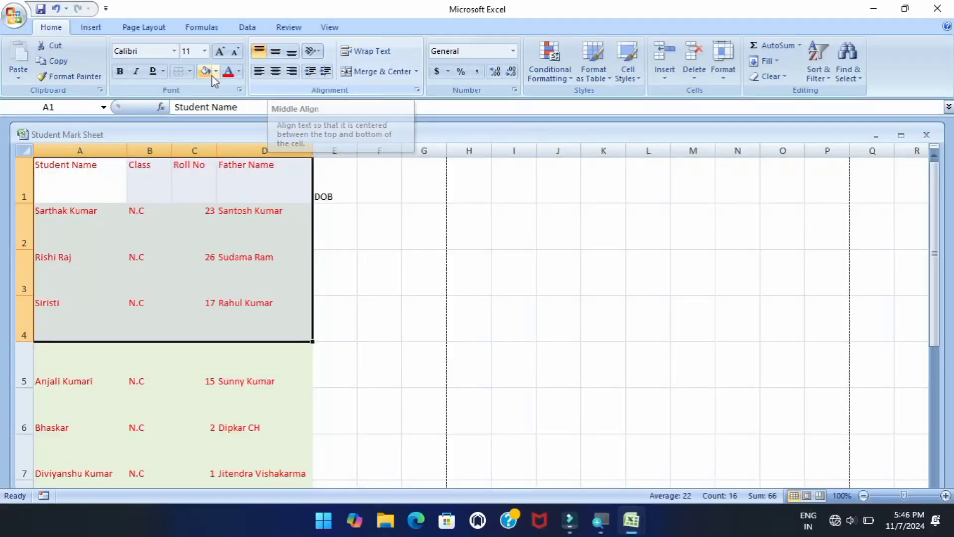
click(275, 51)
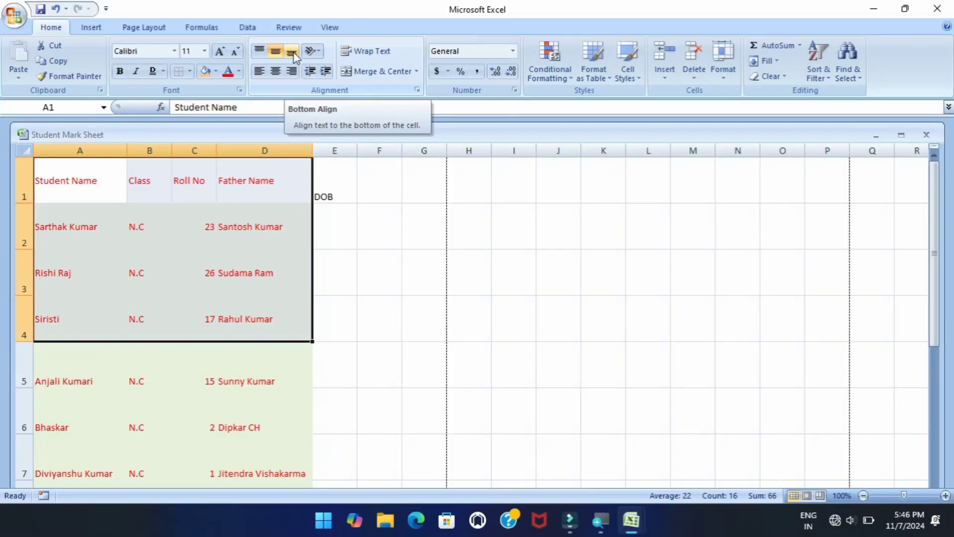
click(293, 52)
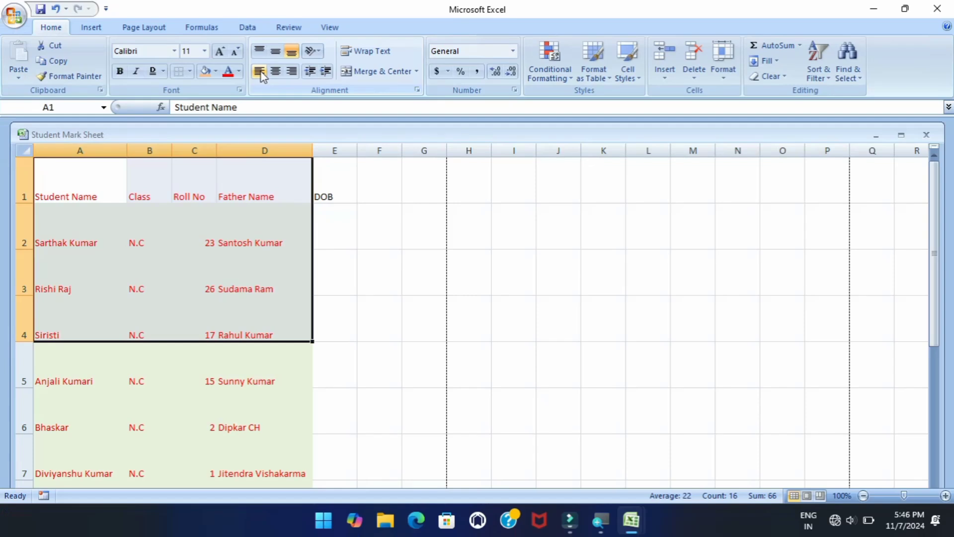
Try left, center and right horizontal text alignment in turn on cells A1:D4.
click(259, 73)
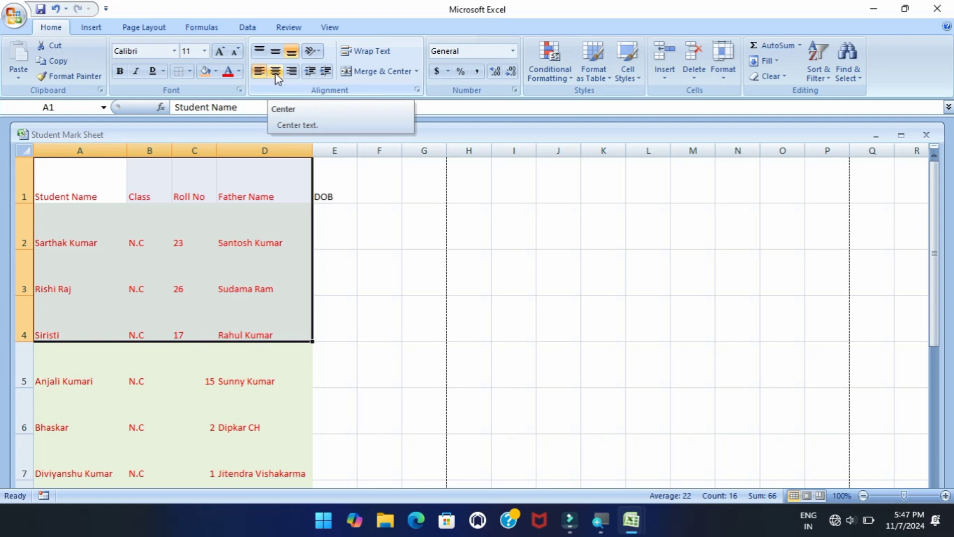
click(276, 74)
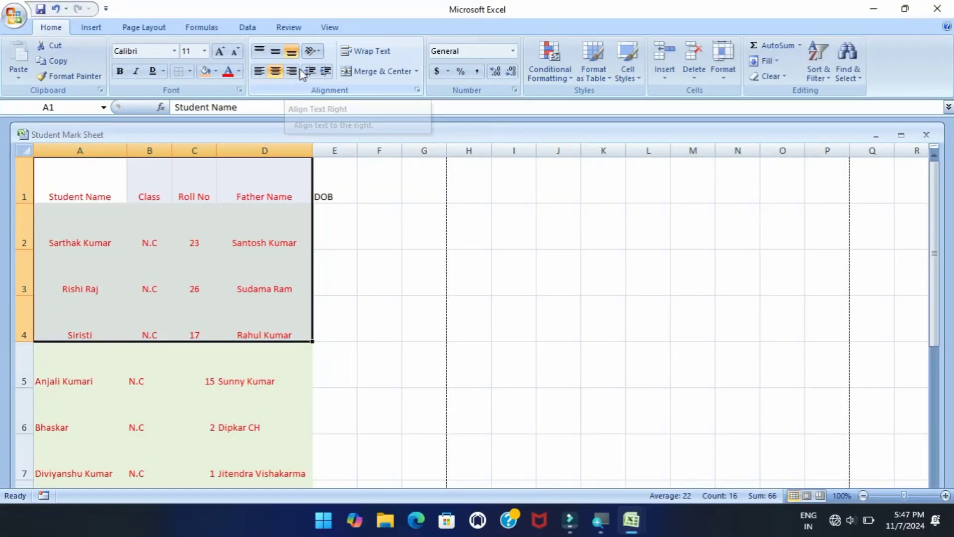
click(310, 75)
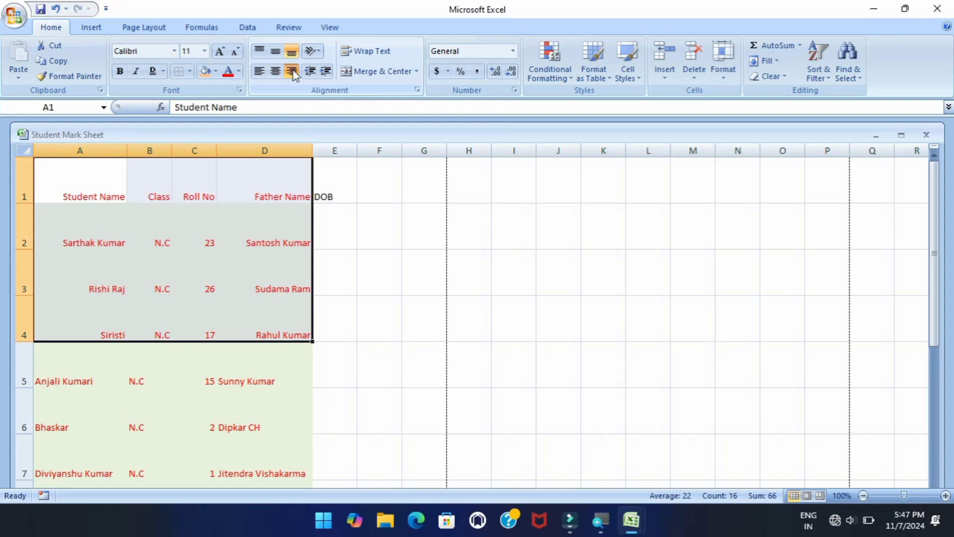
Center the text of cells A1:D4 both vertically and horizontally, after trying left and top alignment.
click(260, 72)
click(259, 52)
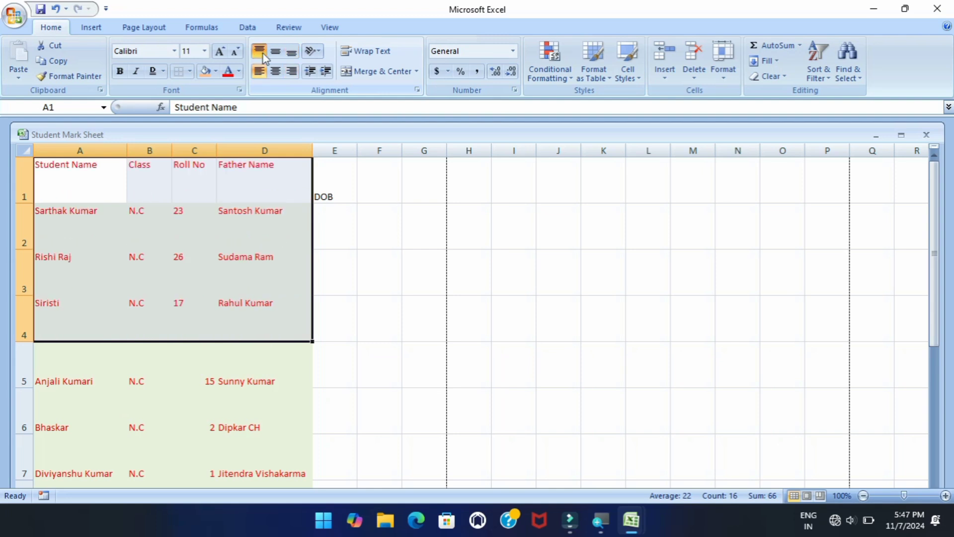
click(276, 53)
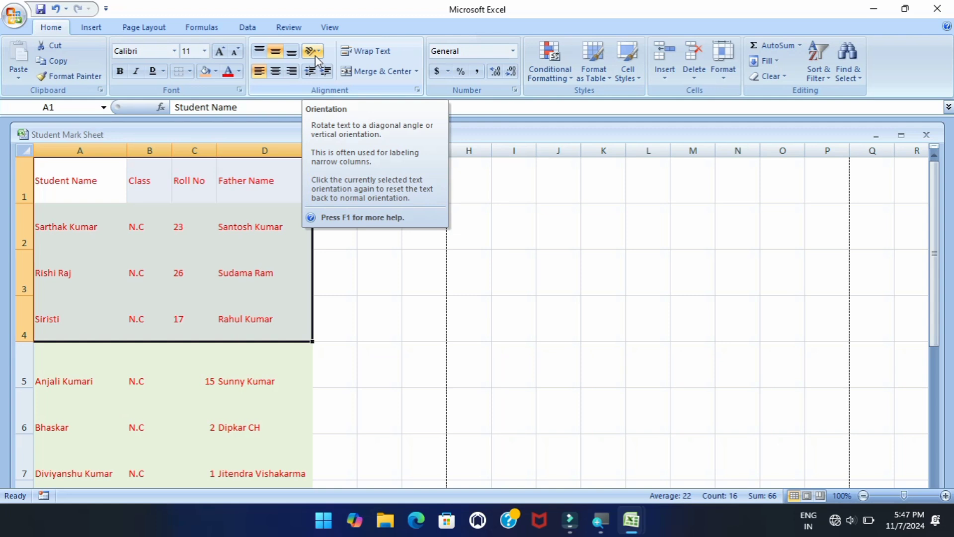
click(277, 72)
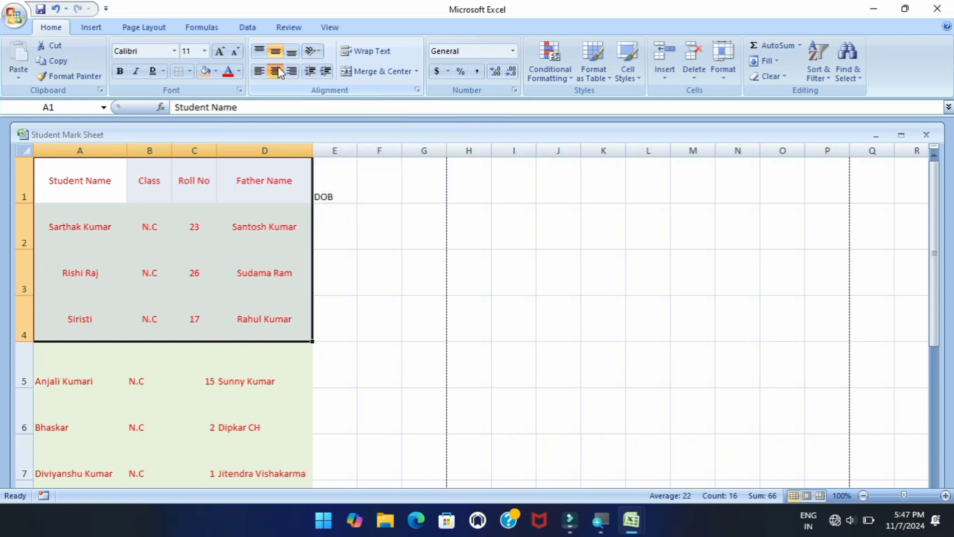
Rotate the text in cells A1:D4 with the Angle Counterclockwise orientation.
click(310, 51)
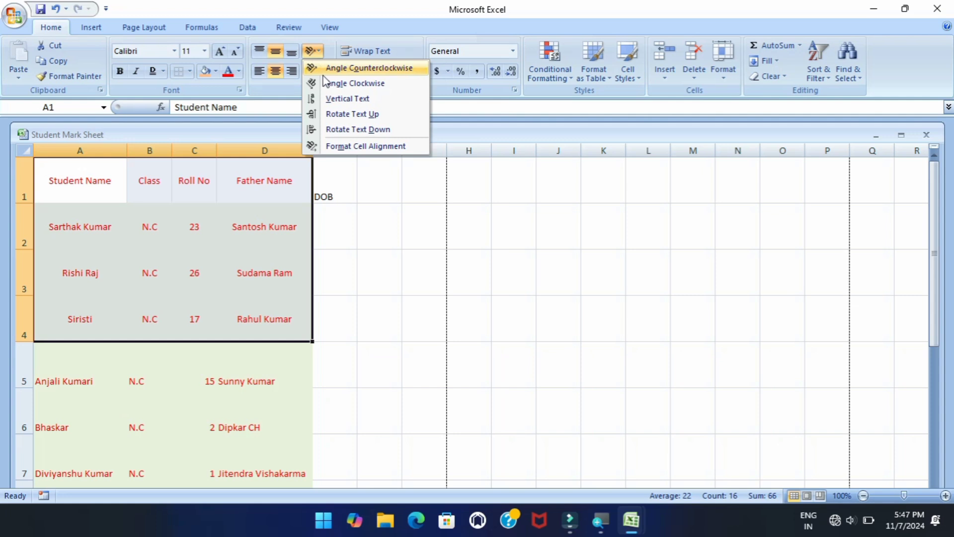
click(322, 75)
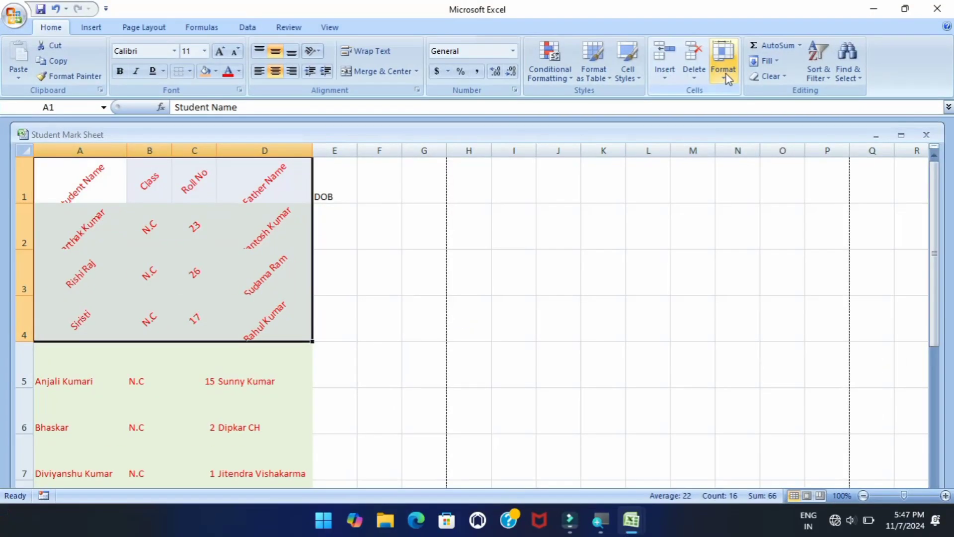
AutoFit the row height and column width of cells A1:D4.
click(726, 74)
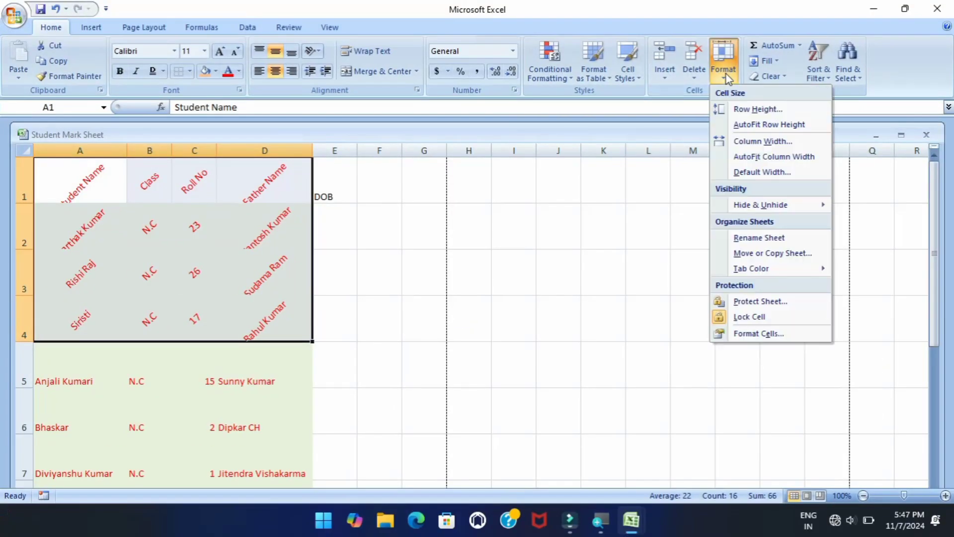
click(754, 127)
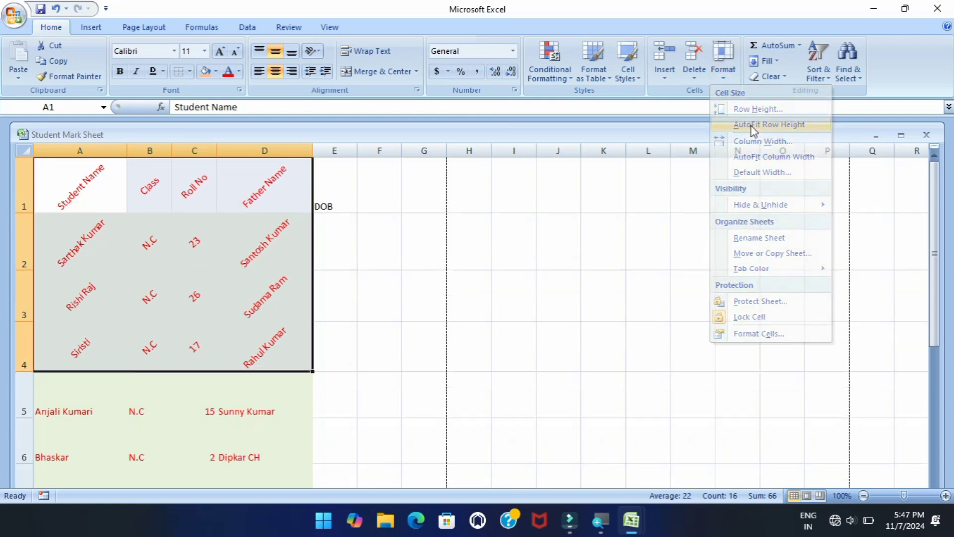
click(732, 68)
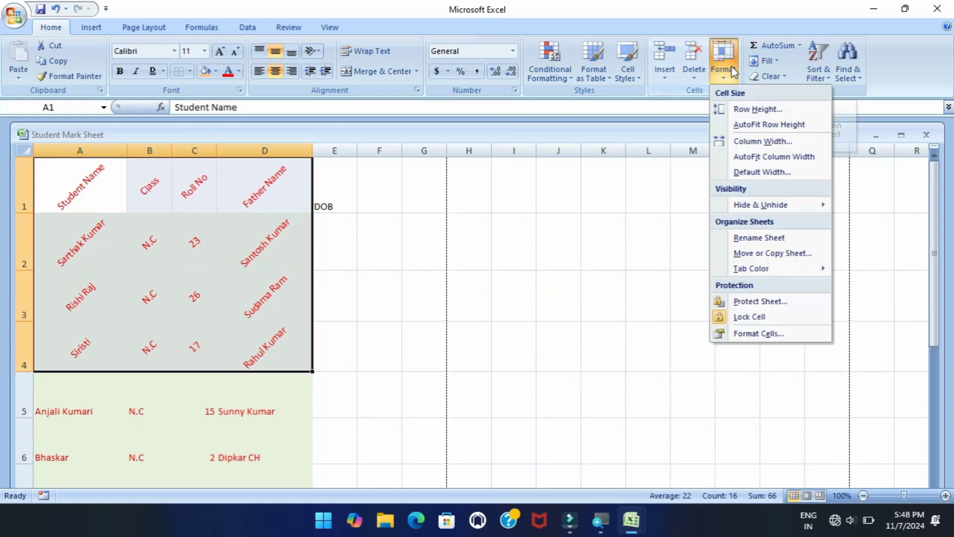
click(747, 157)
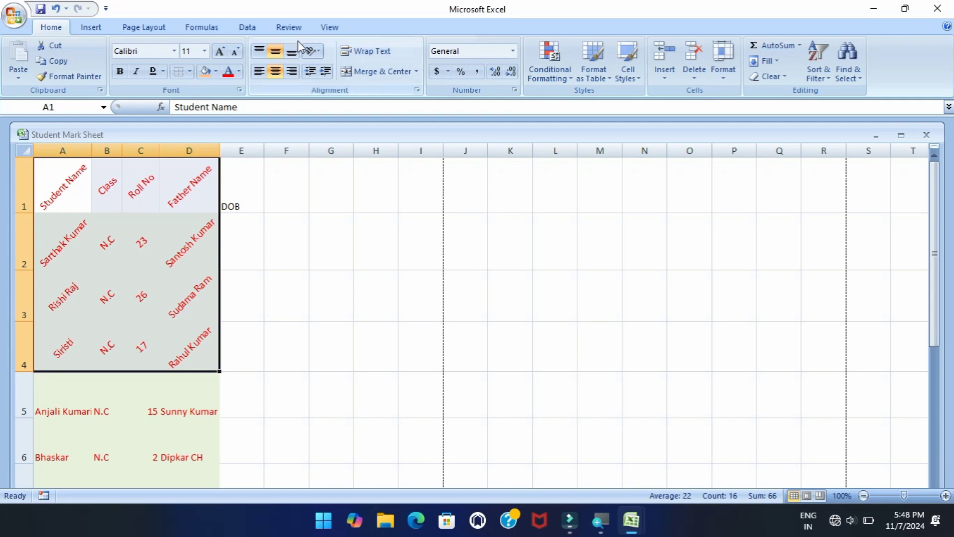
Try the Angle Clockwise, Vertical Text, Rotate Text Up and Rotate Text Down orientations in turn on cells A1:D4.
click(311, 50)
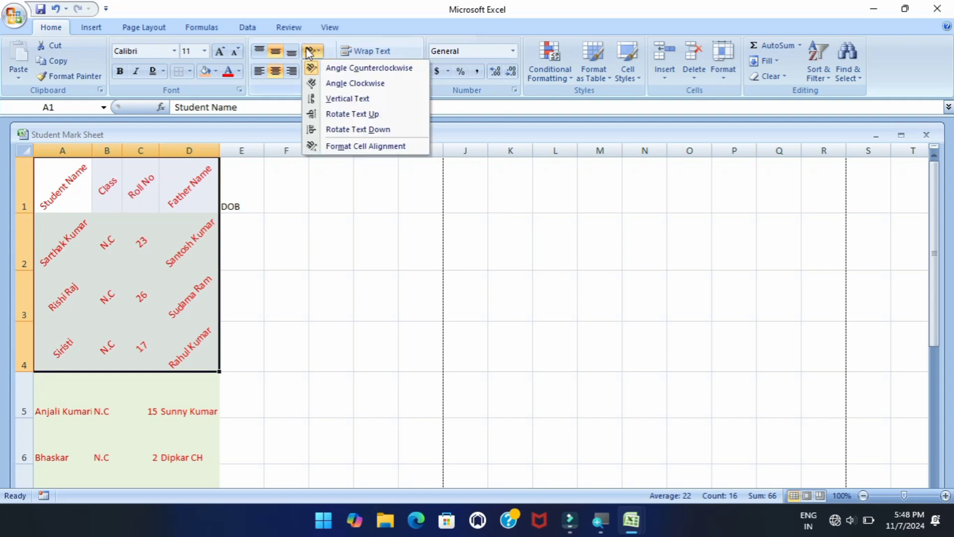
click(329, 83)
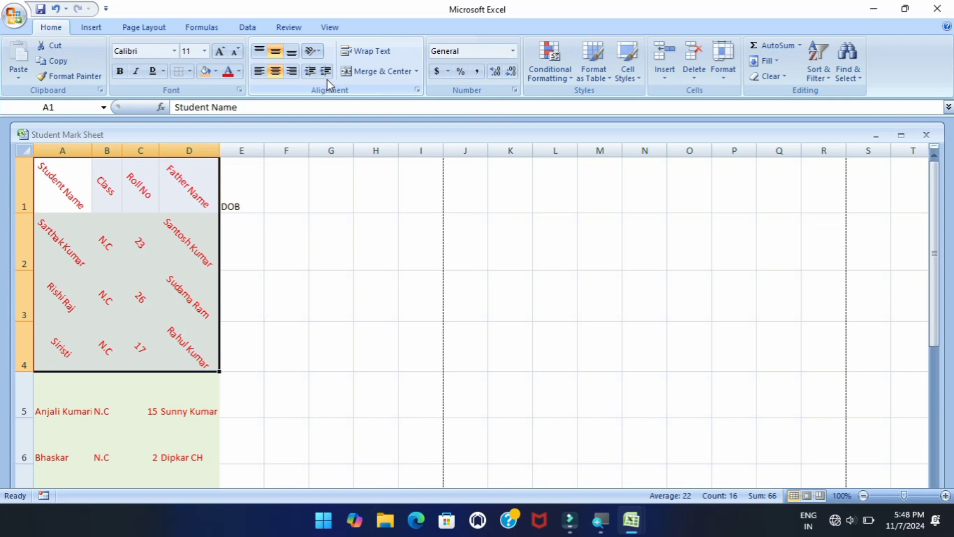
click(313, 51)
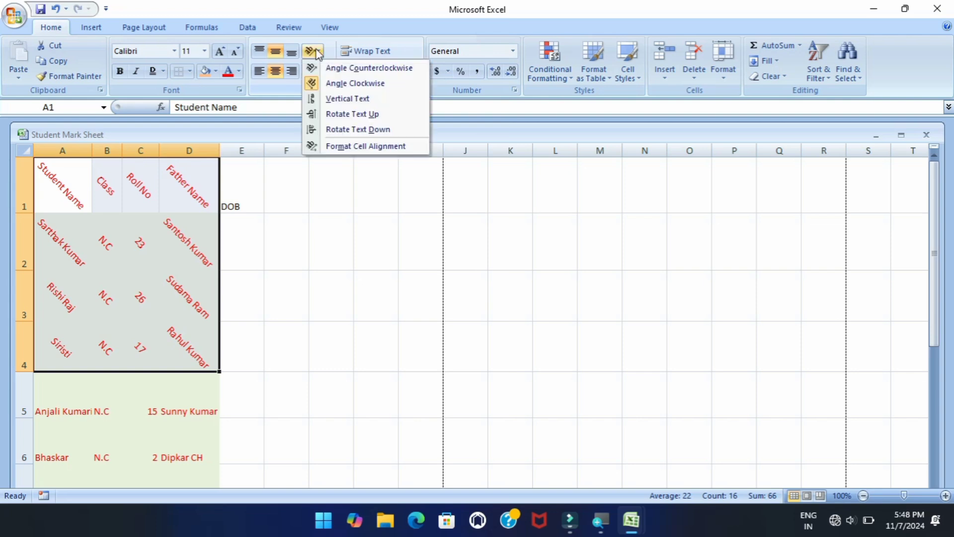
click(341, 99)
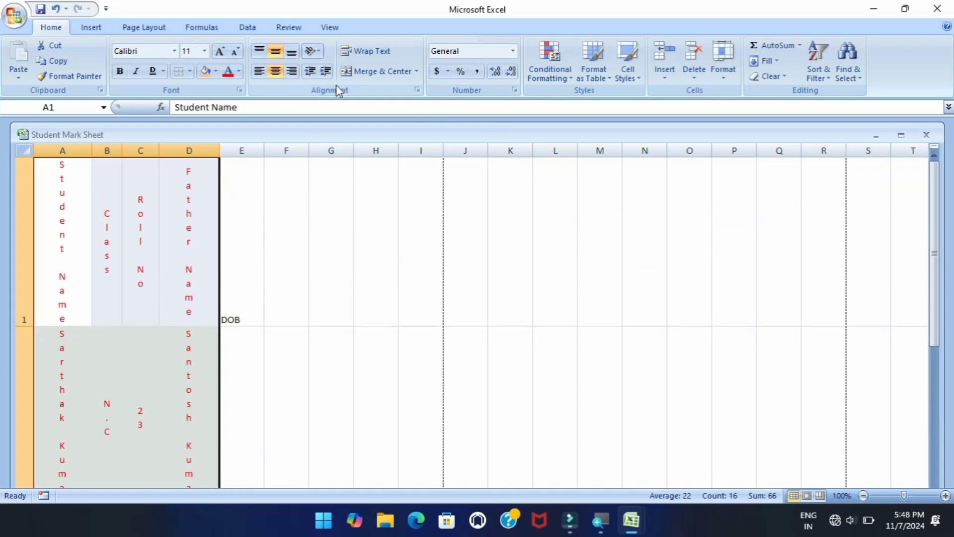
click(311, 54)
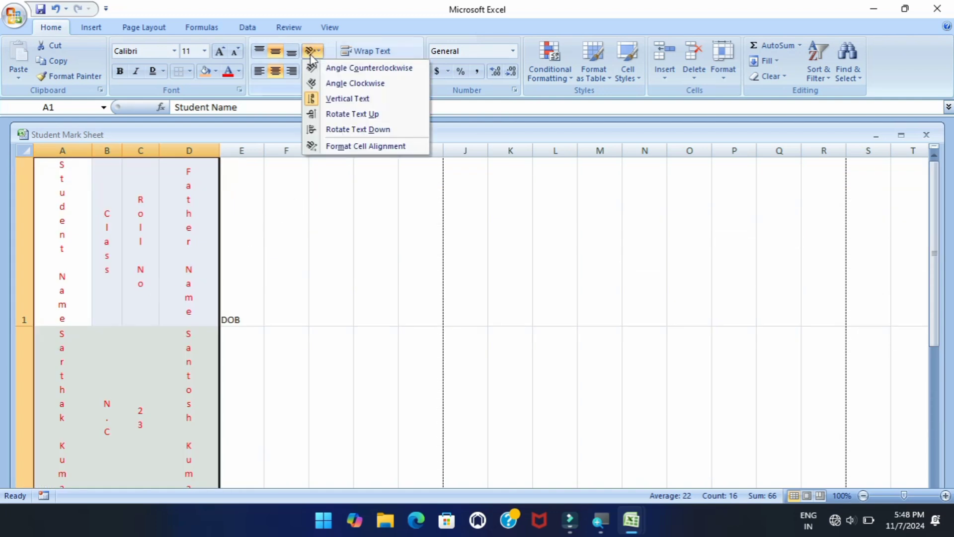
click(316, 117)
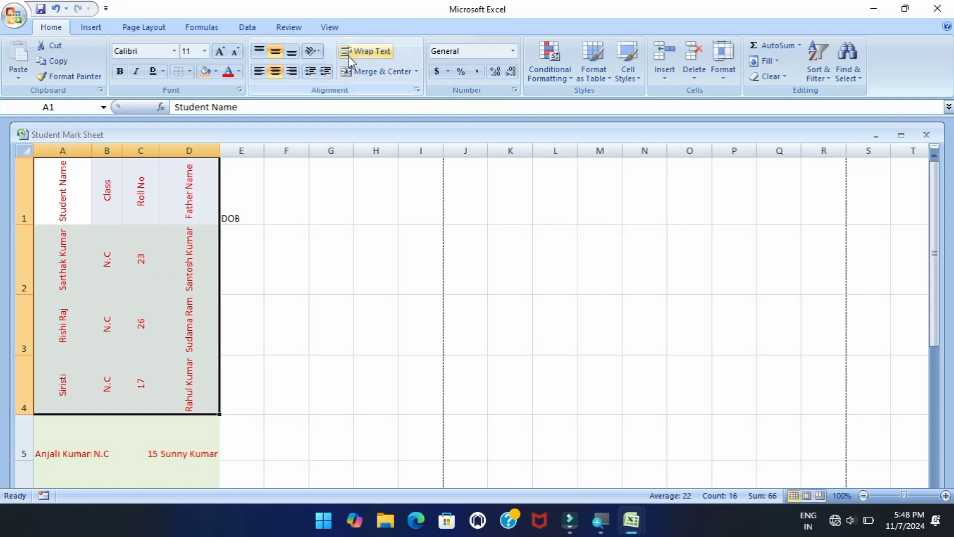
click(316, 52)
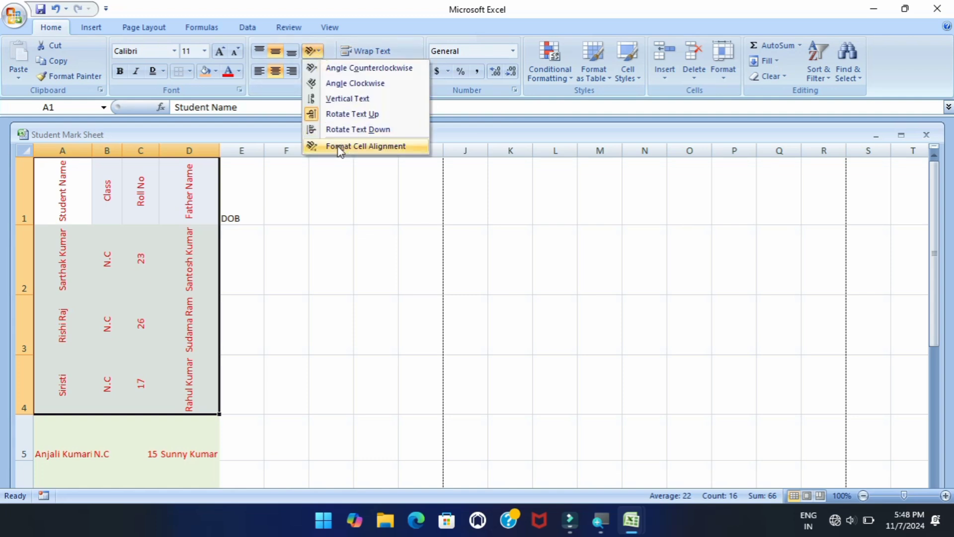
click(338, 130)
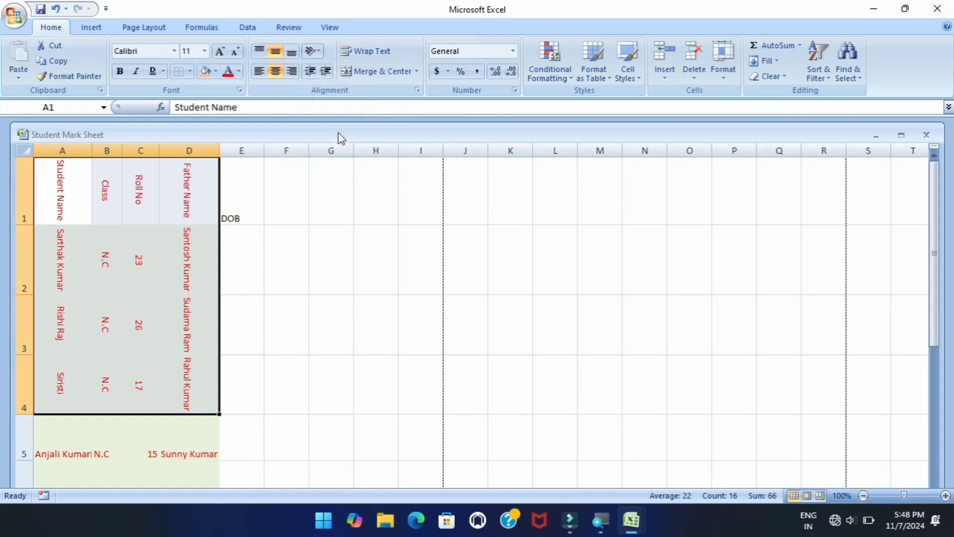
Set the text orientation of cells A1:D4 to 0 degrees through the cell alignment settings.
click(313, 51)
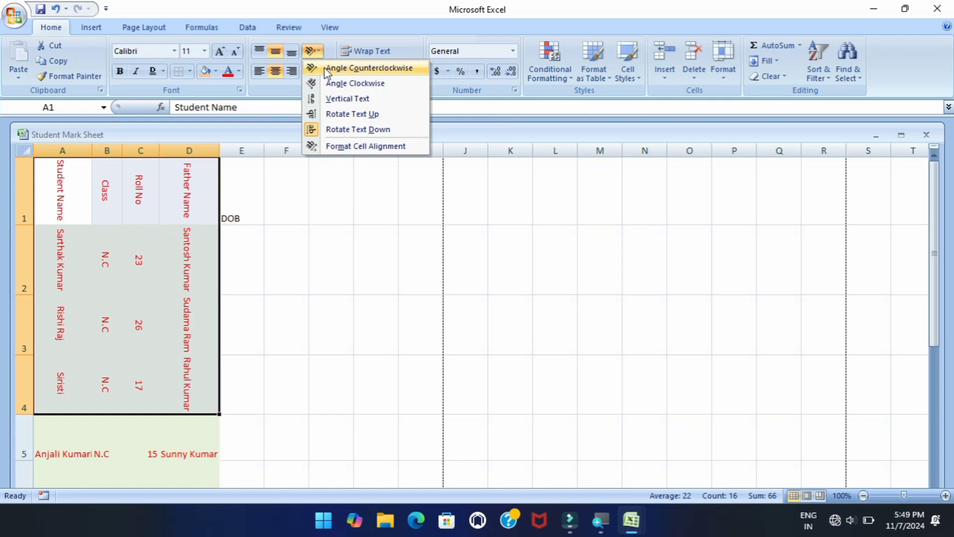
click(344, 147)
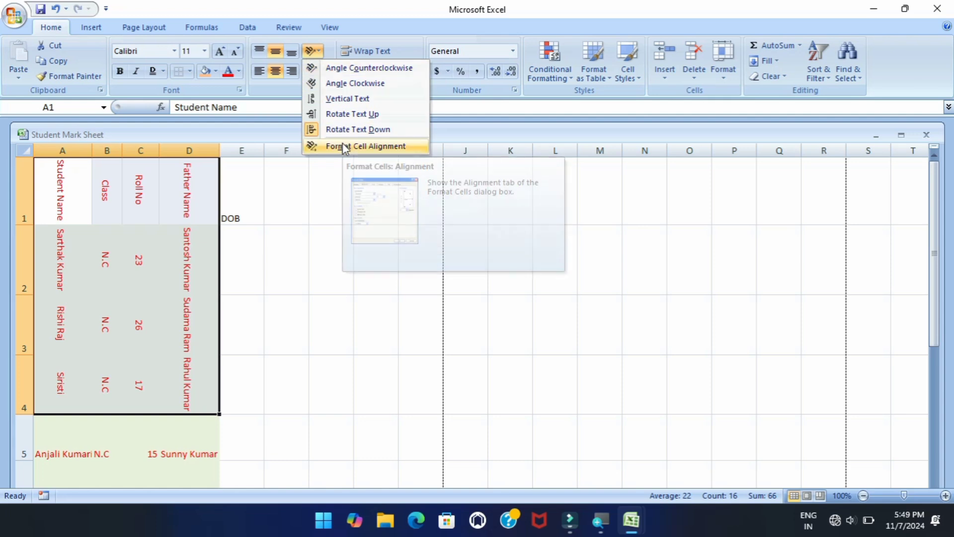
drag(335, 197, 398, 69)
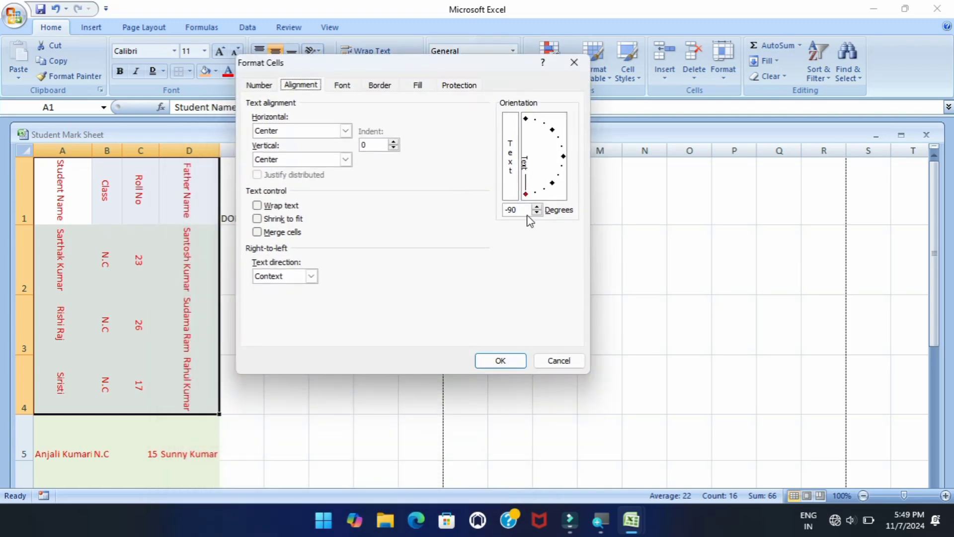
drag(519, 209, 501, 208)
text(0)
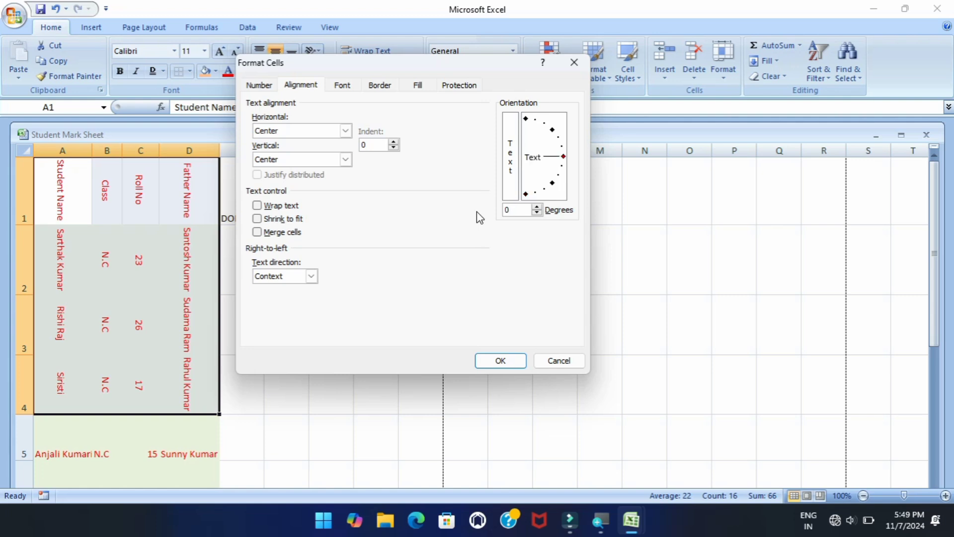
click(502, 360)
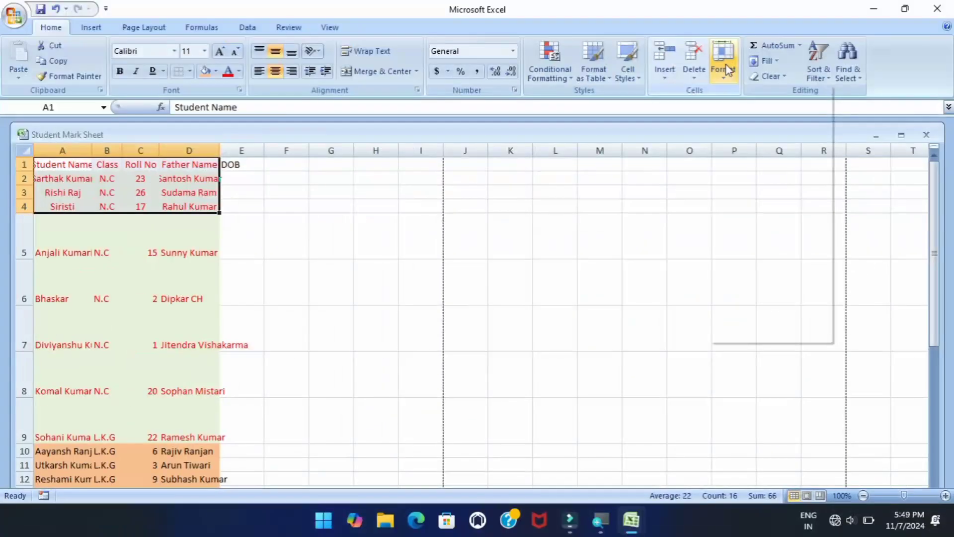
AutoFit the widths of columns A to D to the contents of cells A1:D4.
click(726, 50)
key(Escape)
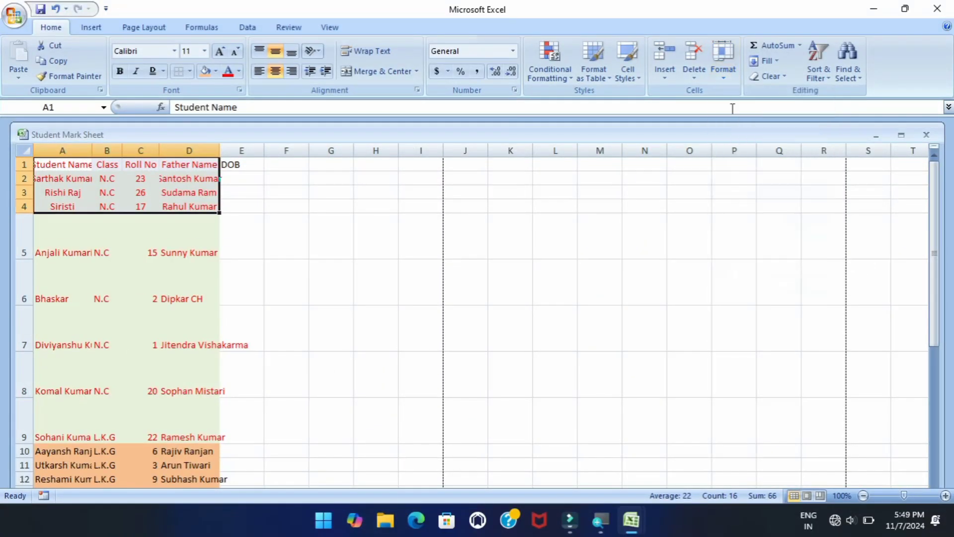
click(724, 78)
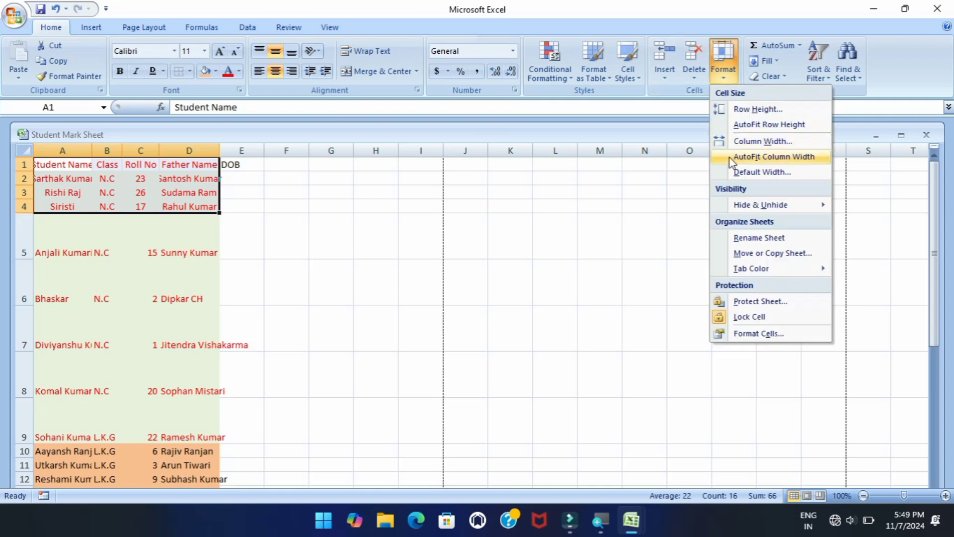
click(731, 158)
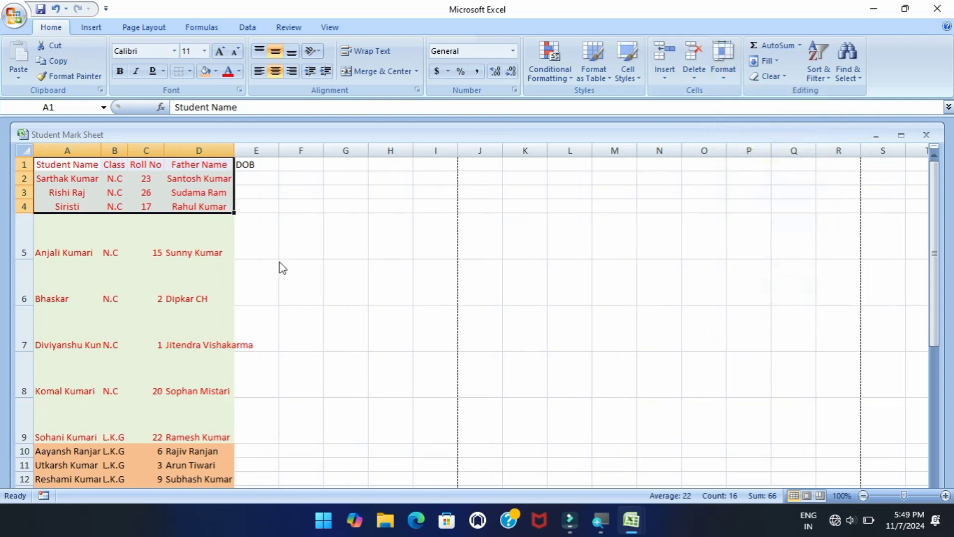
click(273, 225)
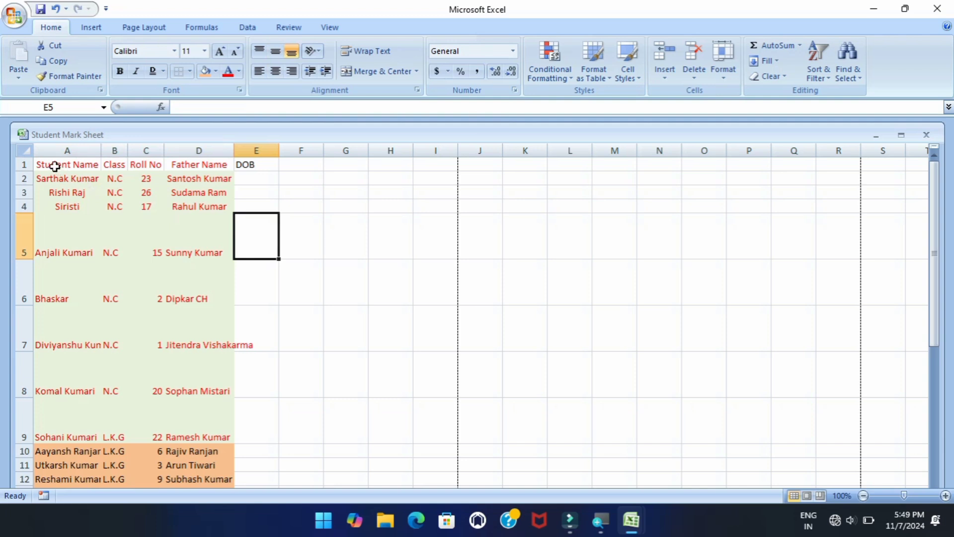
Select cells A1:D2 and increase their text indent repeatedly.
drag(56, 166, 207, 207)
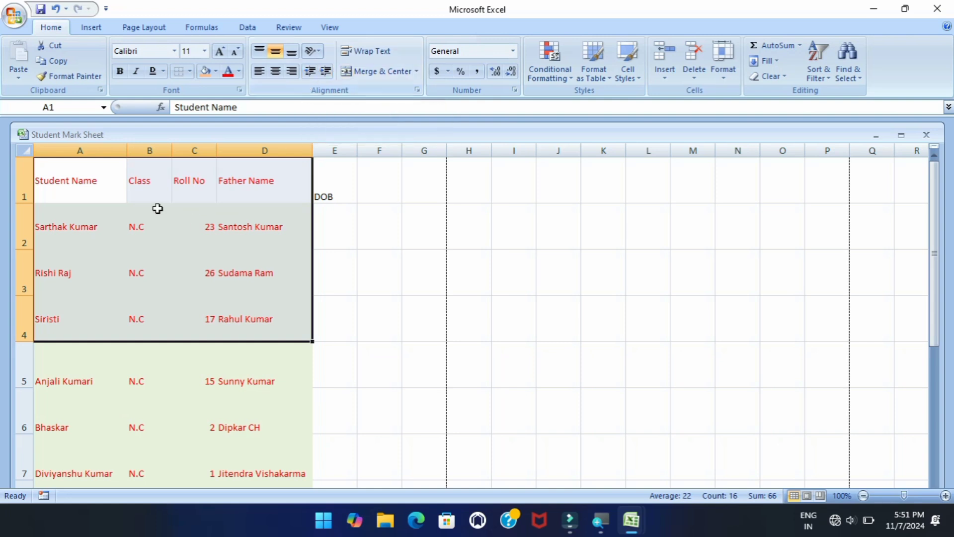
click(146, 185)
click(64, 196)
drag(64, 197, 249, 237)
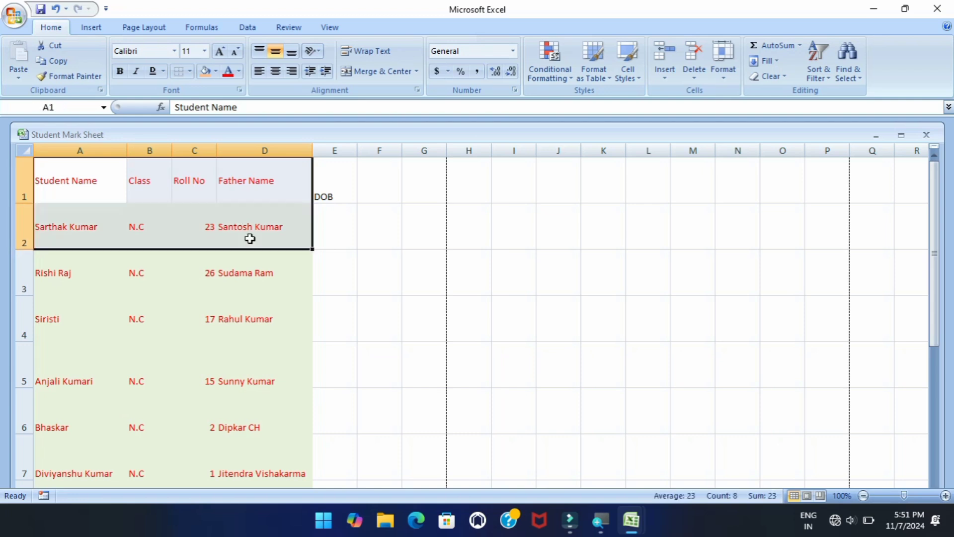
click(327, 72)
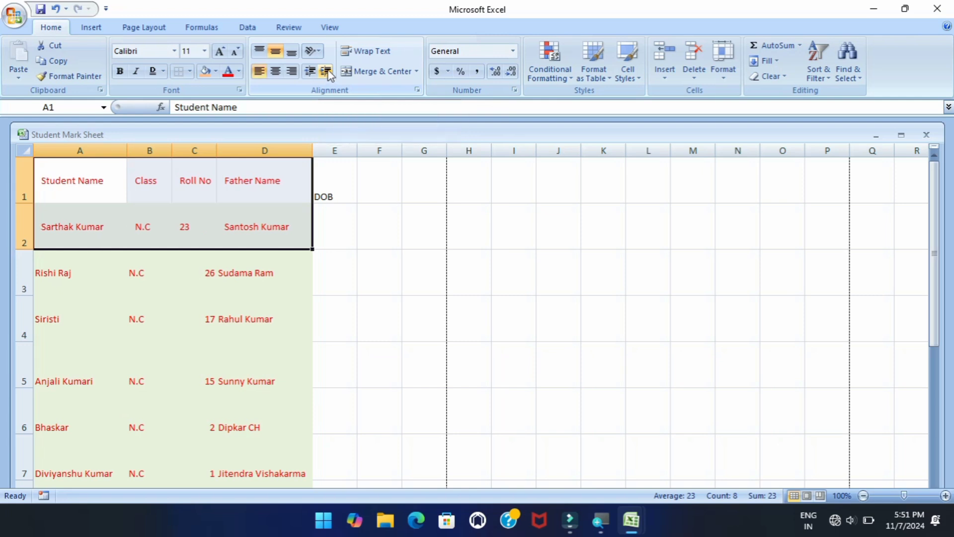
click(326, 72)
click(326, 72)
click(326, 72)
click(328, 73)
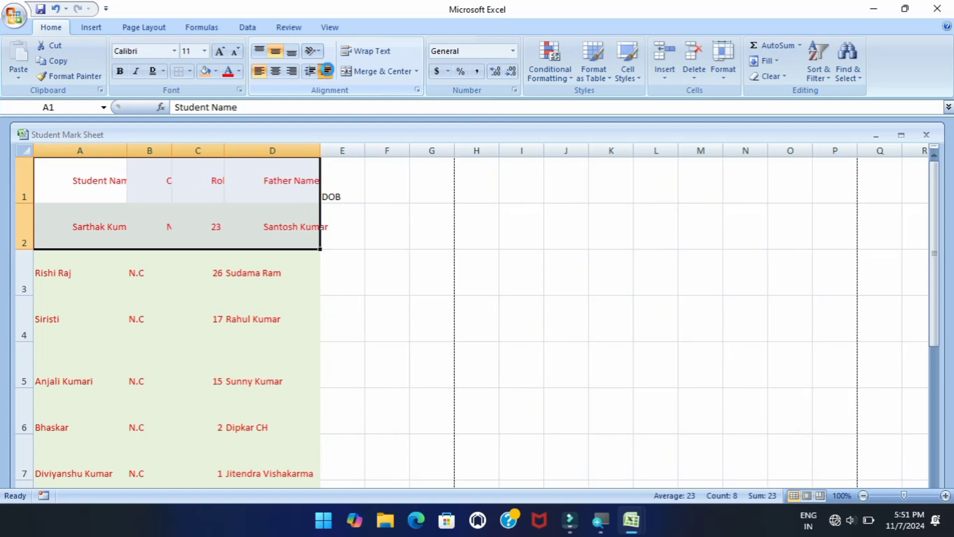
click(328, 73)
click(328, 73)
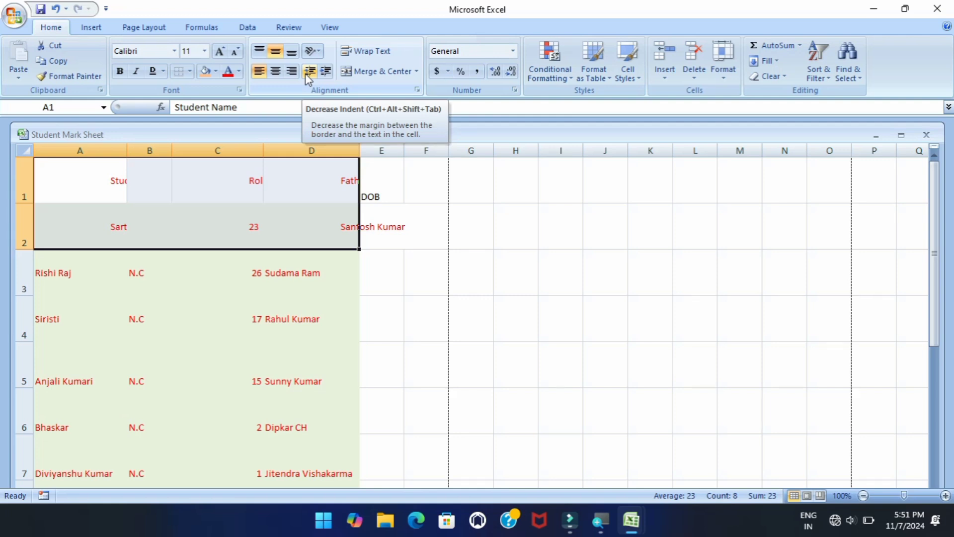
Decrease the text indent of cells A1:D2 repeatedly.
click(309, 71)
click(308, 72)
click(309, 72)
click(308, 72)
click(308, 73)
click(309, 73)
click(308, 73)
click(309, 72)
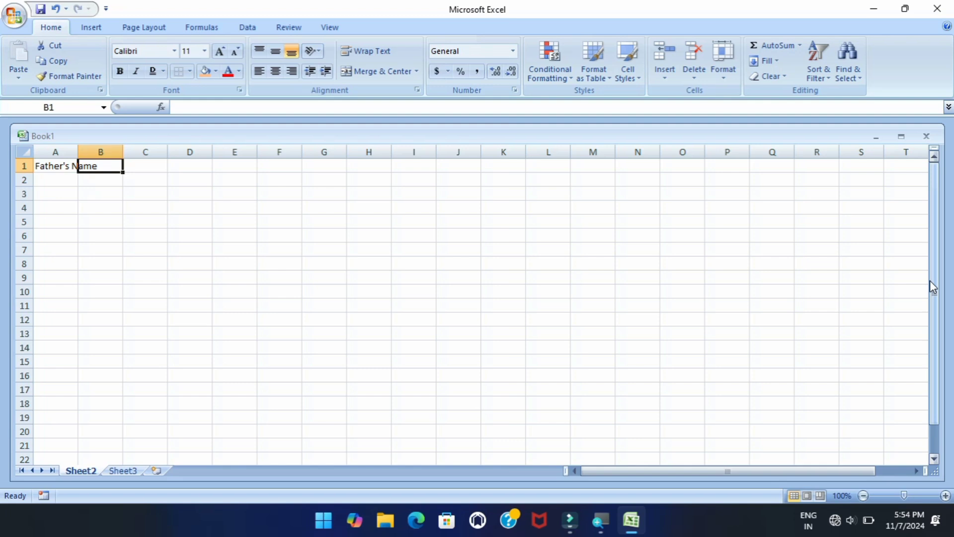
Enter the headings "Mother's Name" in B1 and "Brother's Name" in C1 of Sheet2.
text(Mother)
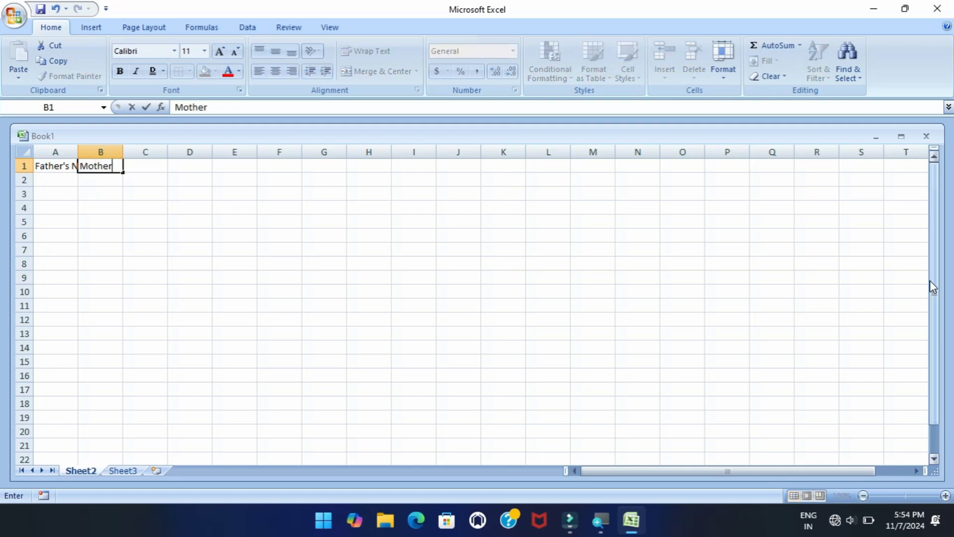
text(')
text(Name)
key(Tab)
text(Brother's Name)
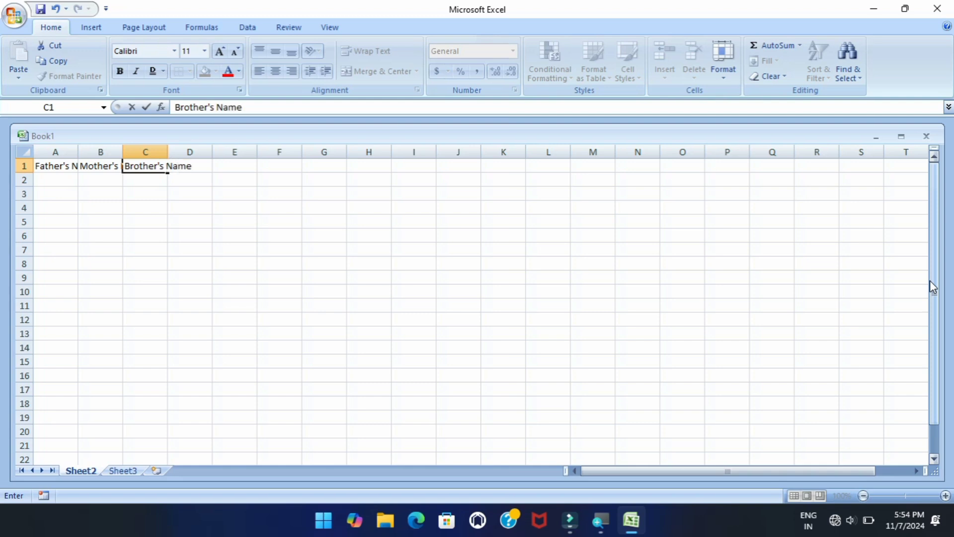
click(445, 320)
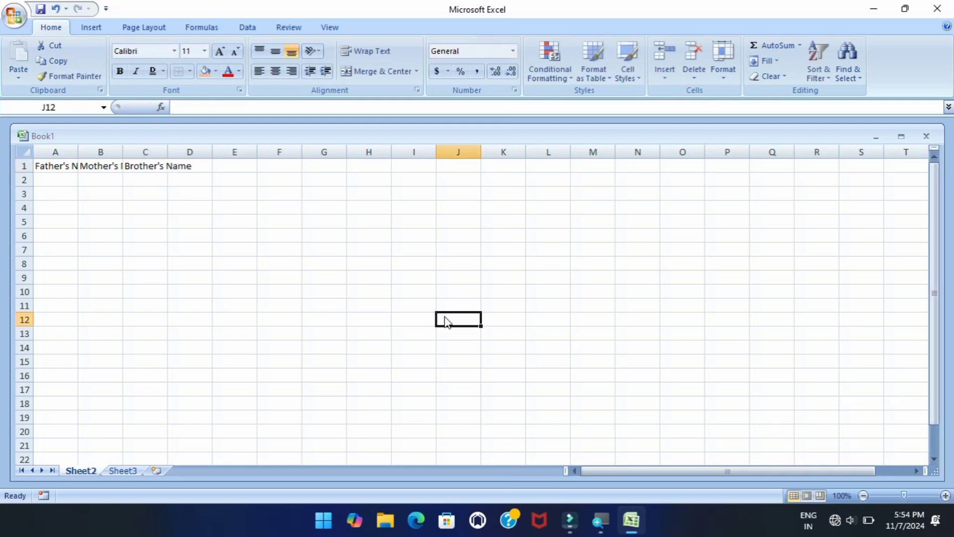
Check the cut-off headings in cells A1 and B1, and select the heading range A1:C1.
click(56, 168)
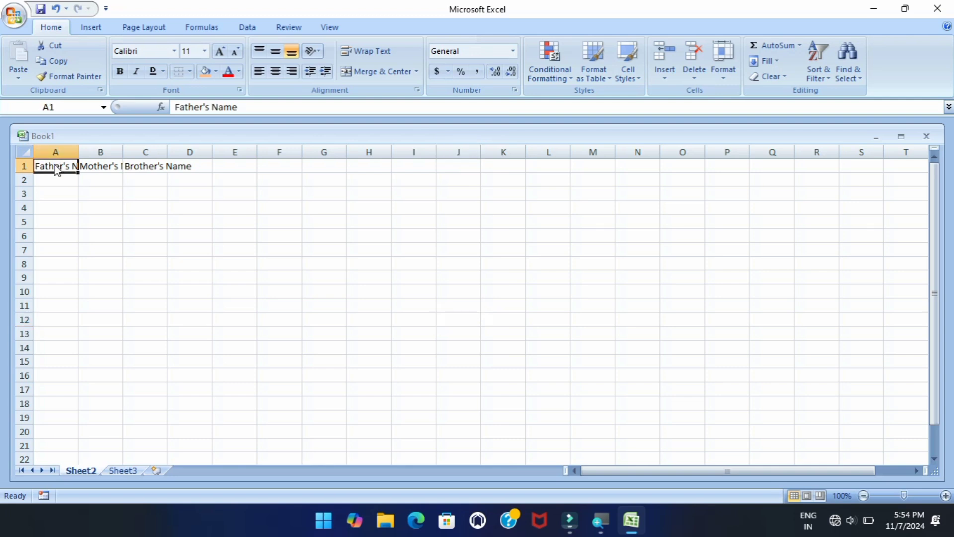
click(111, 164)
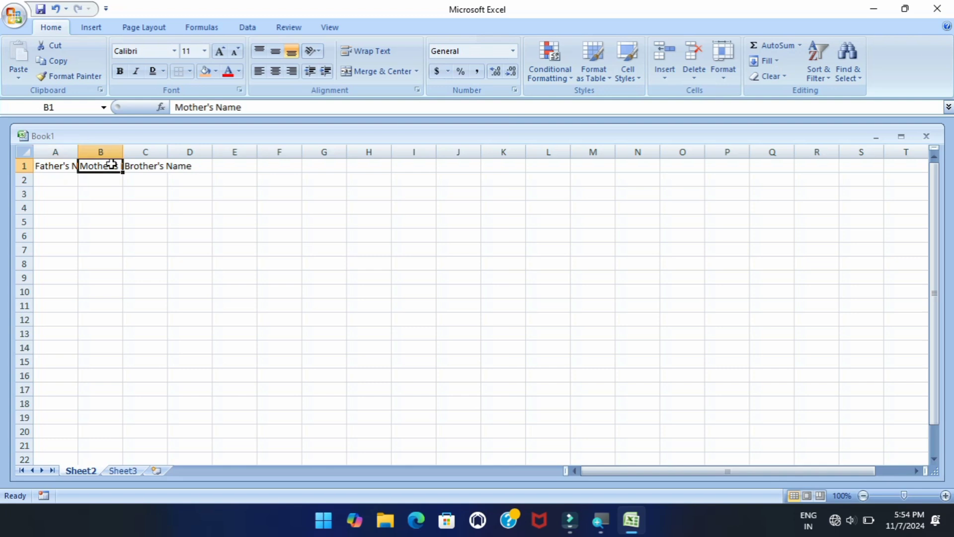
click(64, 167)
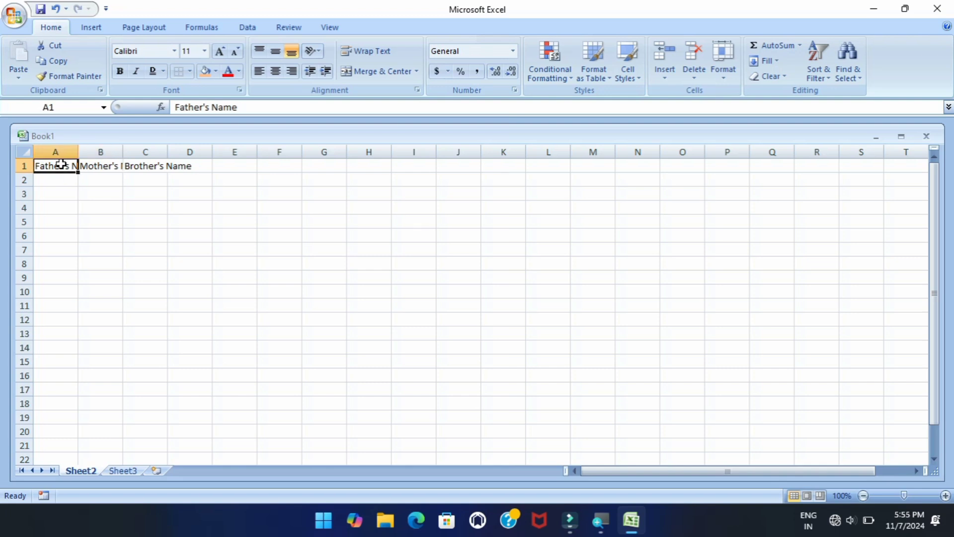
click(102, 166)
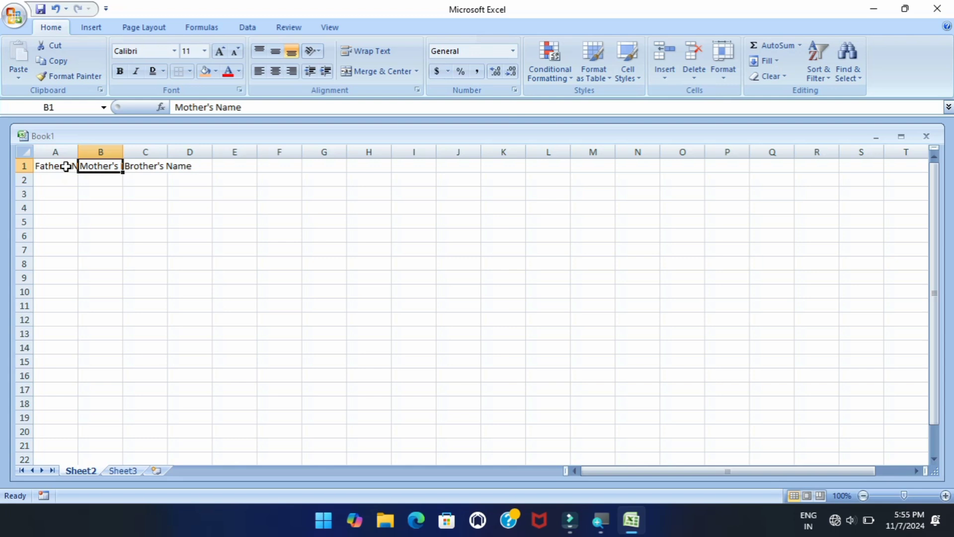
click(67, 166)
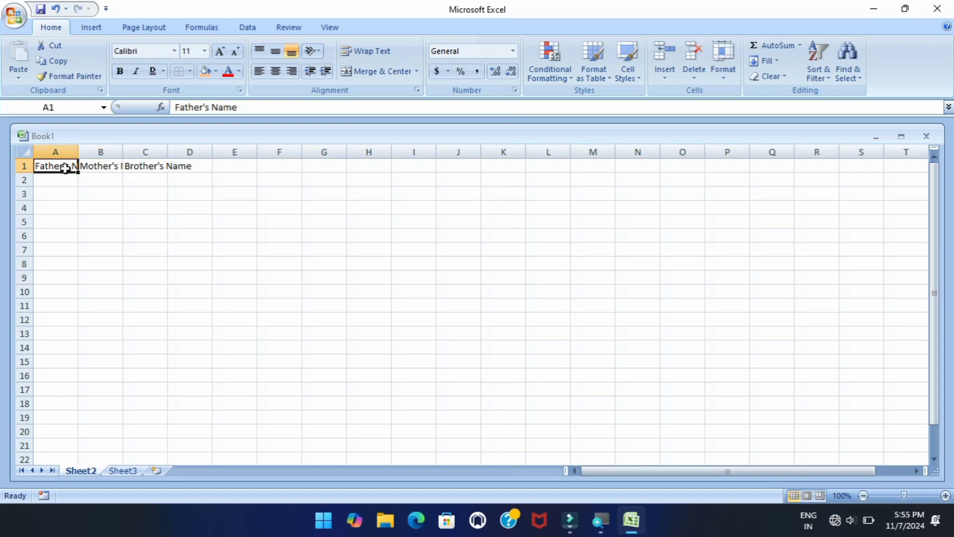
click(97, 219)
click(41, 164)
drag(61, 161, 156, 160)
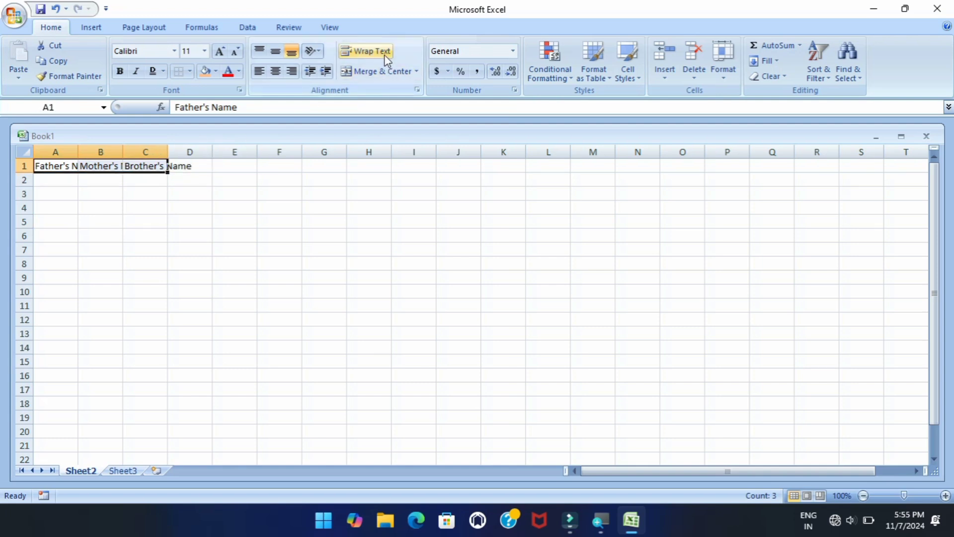